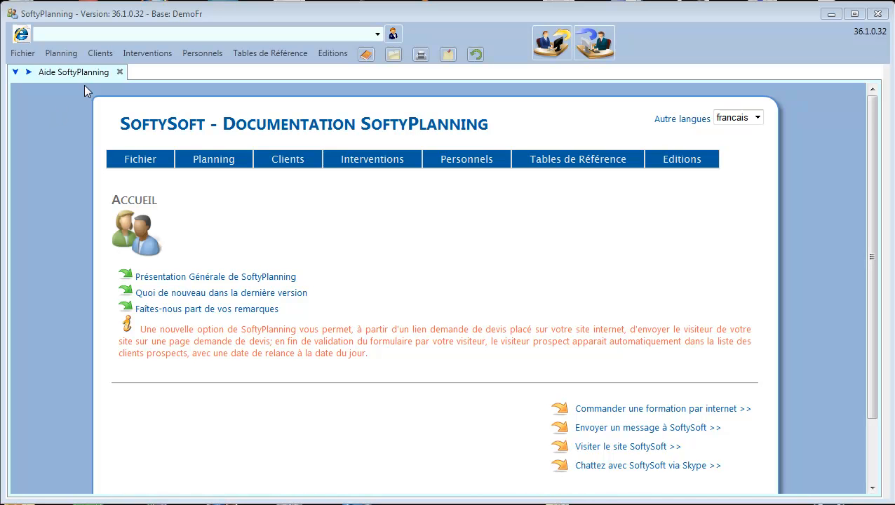
Open the 'Présentation Générale de SoftyPlanning' help page, scroll through it and return to the top.
click(215, 278)
scroll(820, 281, down, 3)
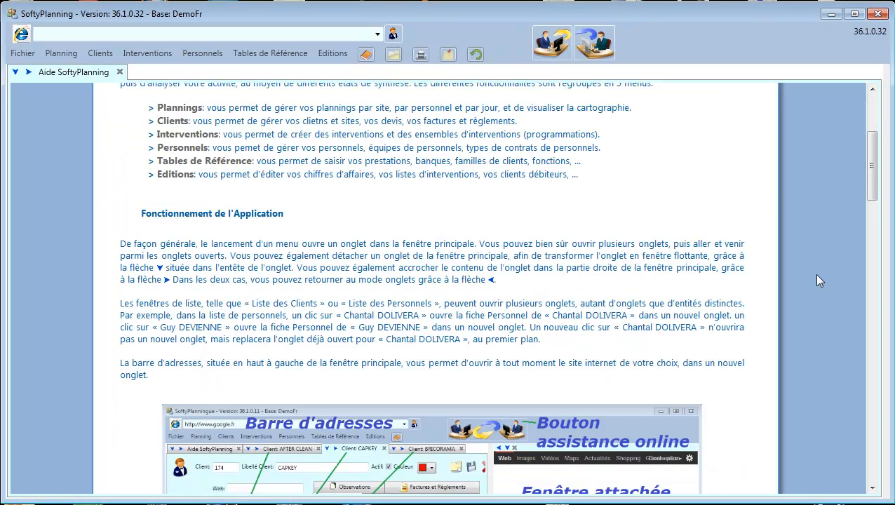
scroll(820, 280, down, 12)
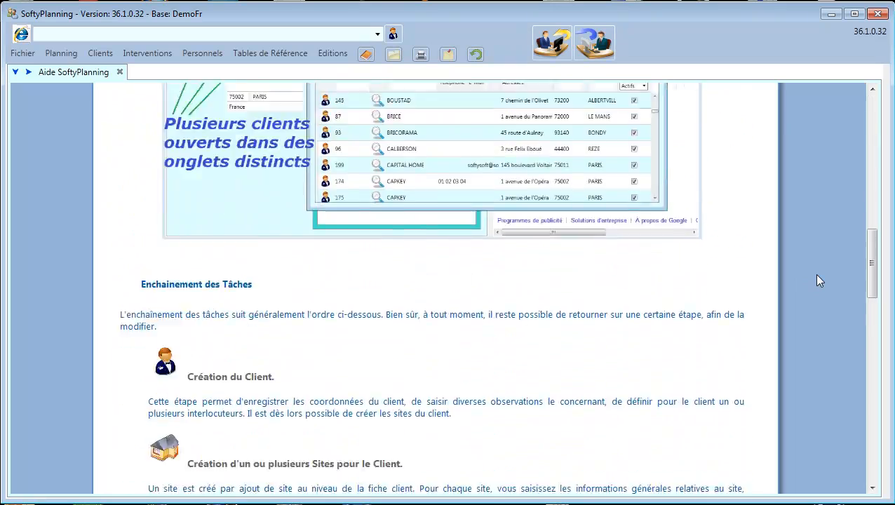
scroll(819, 280, down, 15)
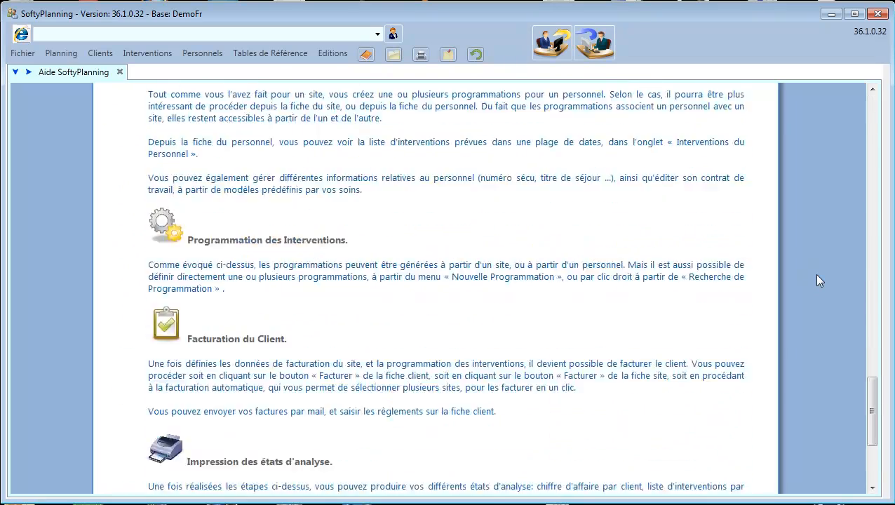
scroll(820, 280, down, 3)
scroll(820, 281, up, 10)
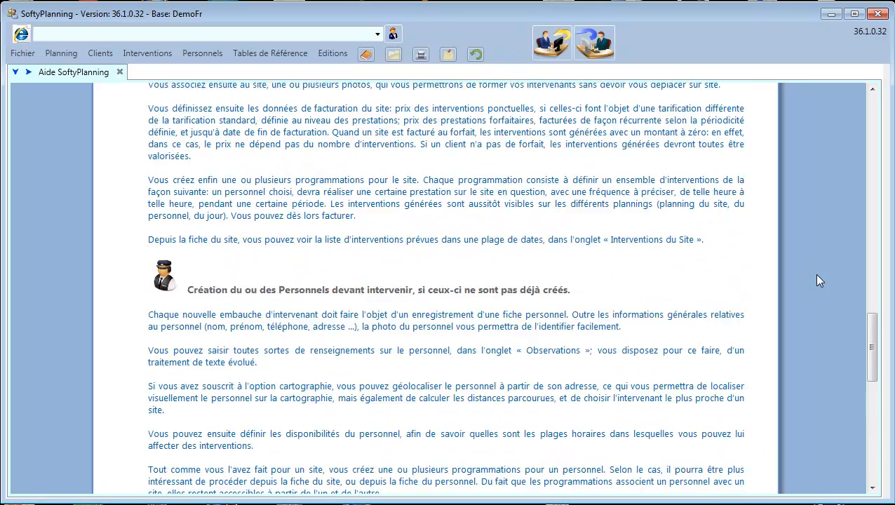
scroll(820, 280, up, 15)
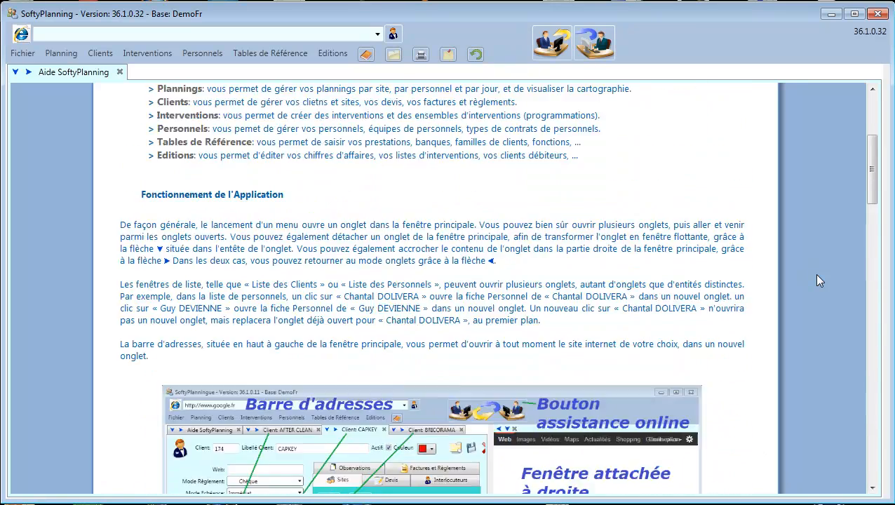
scroll(819, 281, up, 4)
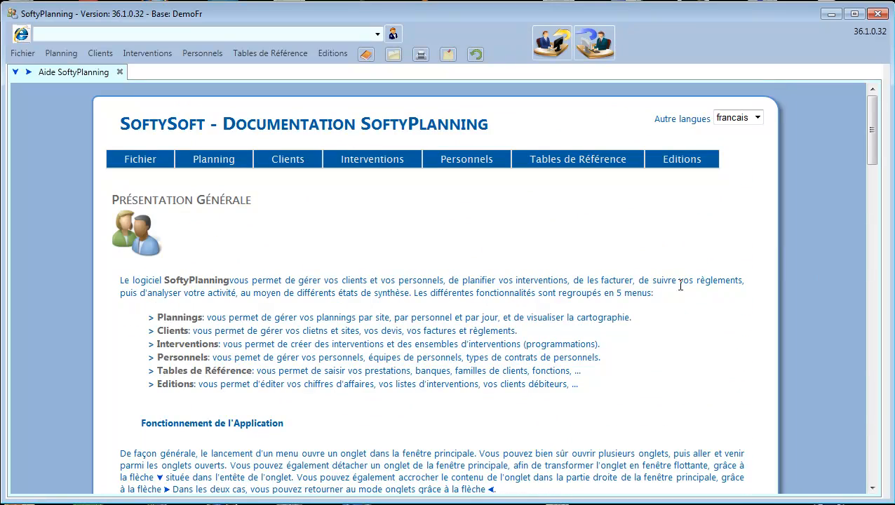
Open the Fiche Client help page and scroll through its description.
click(288, 184)
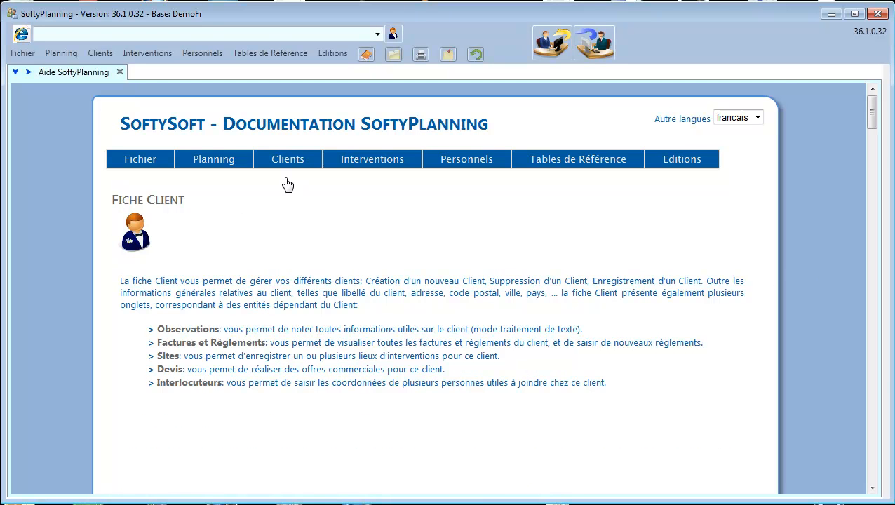
scroll(804, 211, down, 5)
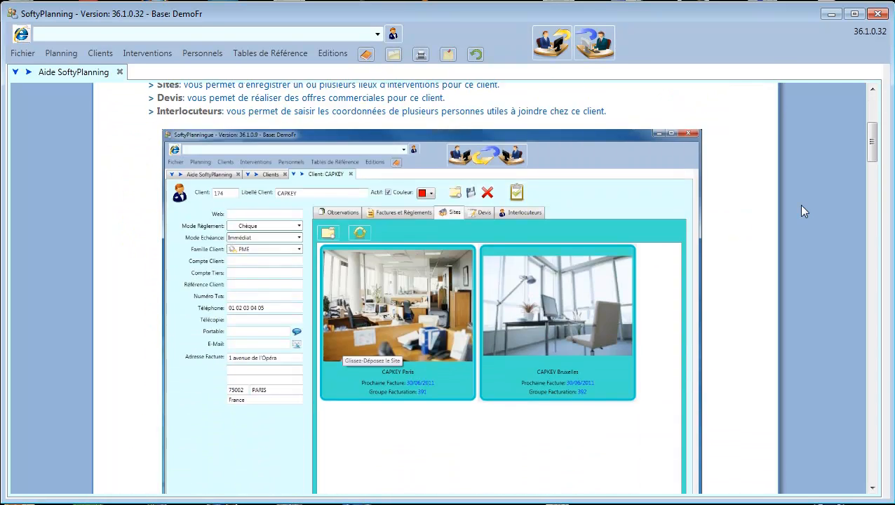
scroll(805, 211, down, 10)
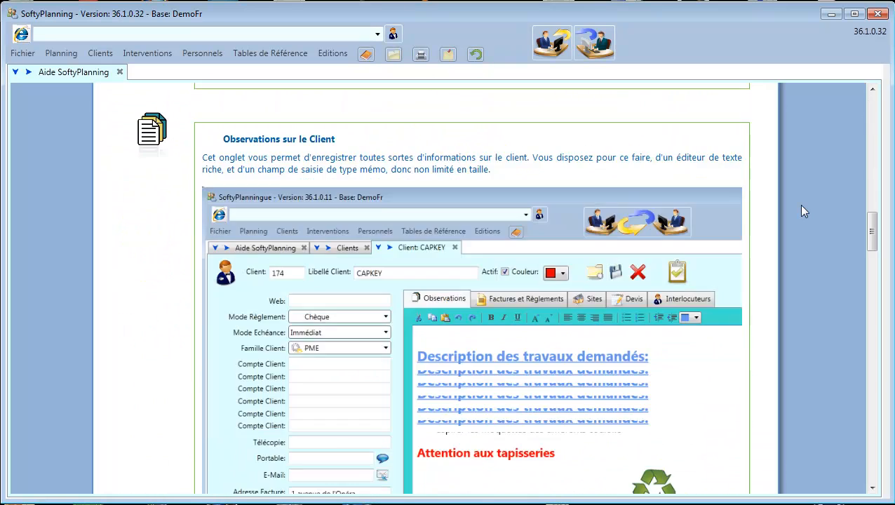
scroll(804, 211, down, 7)
scroll(804, 211, down, 4)
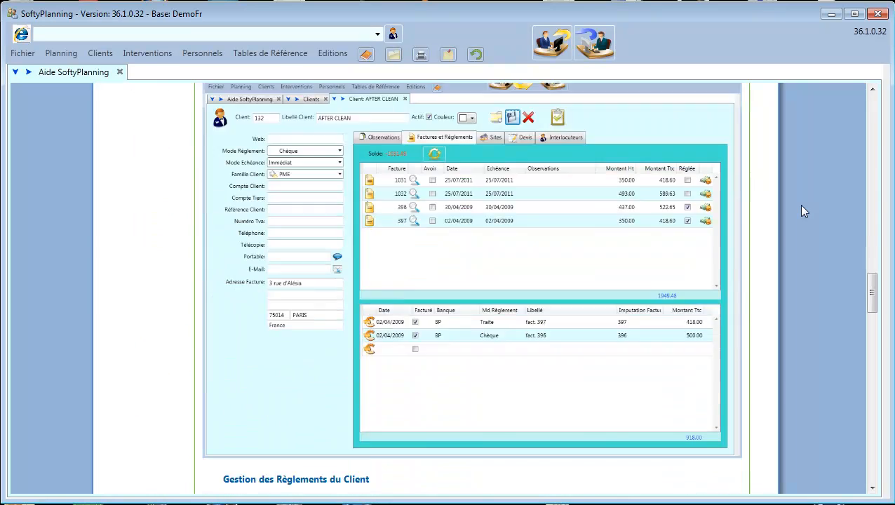
scroll(802, 208, down, 13)
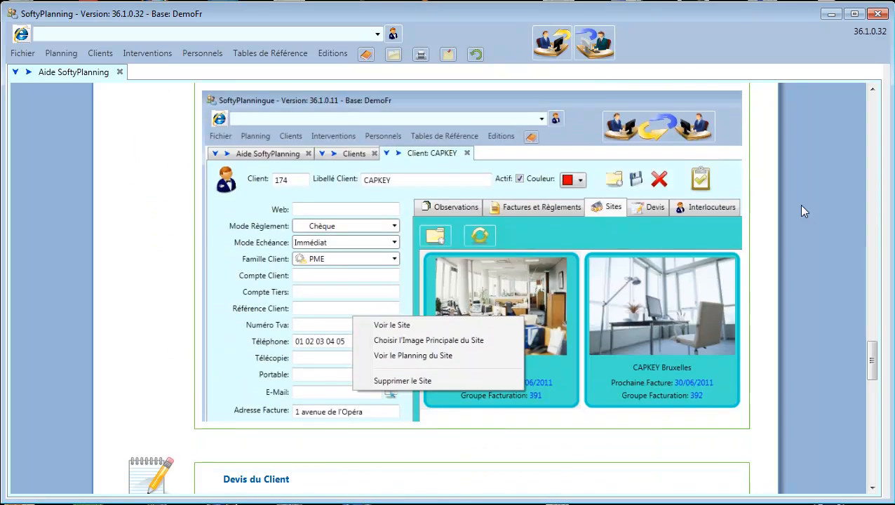
scroll(804, 211, up, 20)
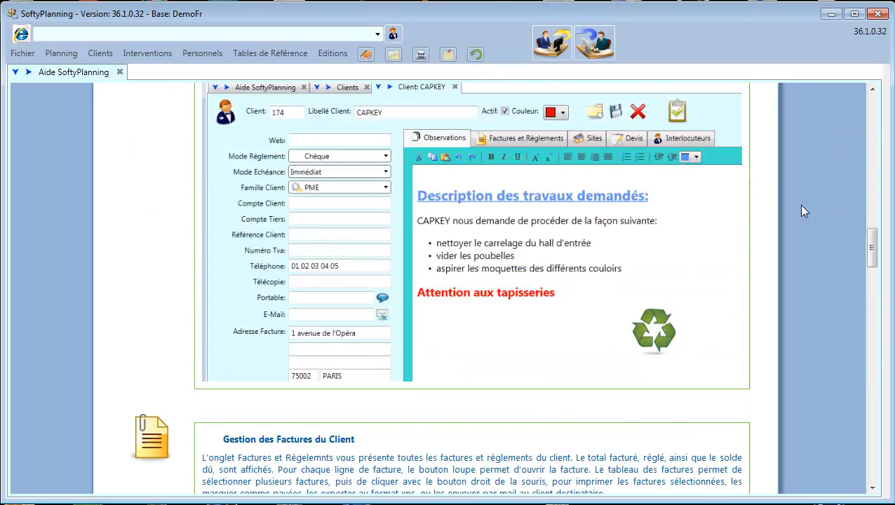
scroll(805, 211, up, 15)
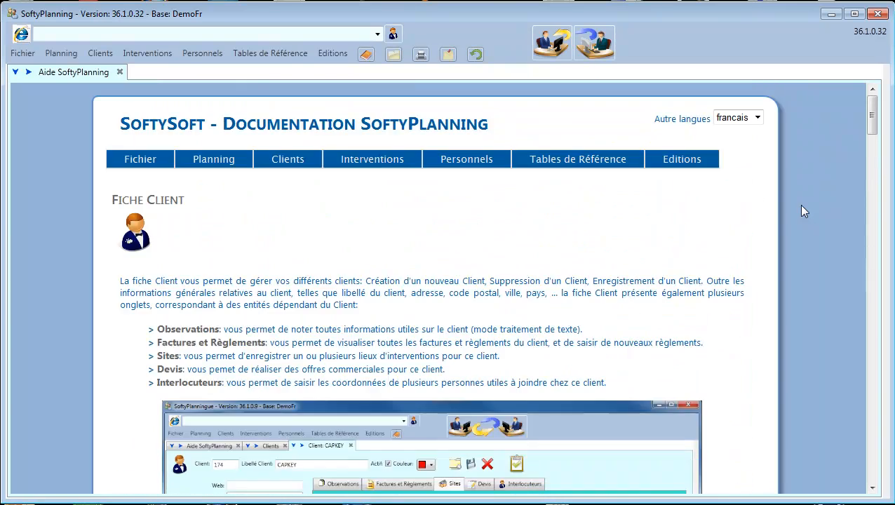
Browse the Planning, Personnels and Editions menus.
click(57, 56)
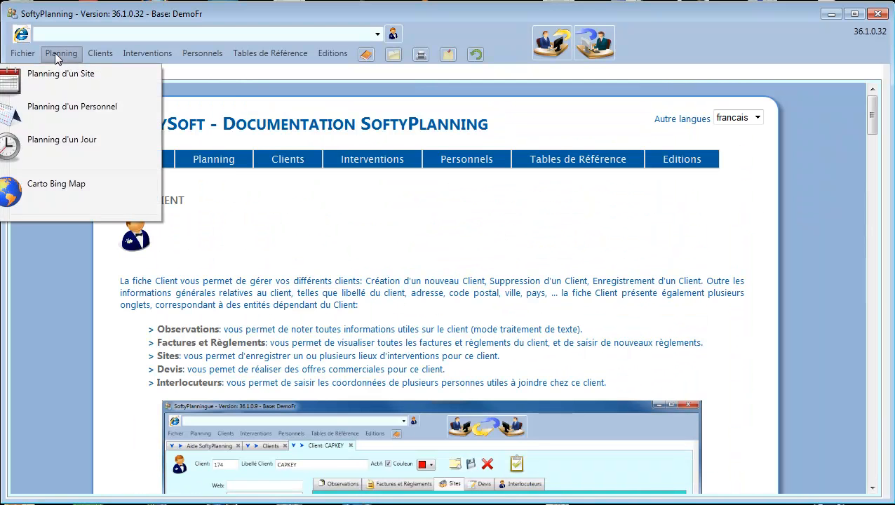
mouse_move(193, 52)
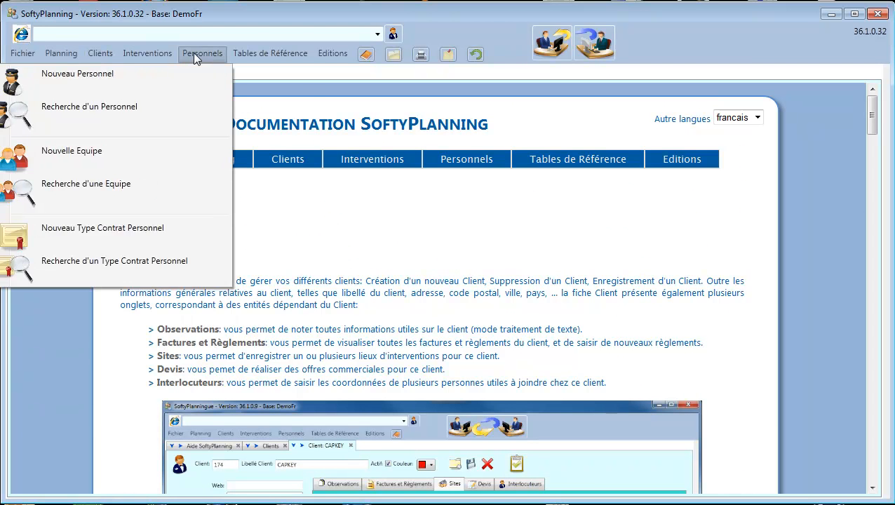
mouse_move(346, 54)
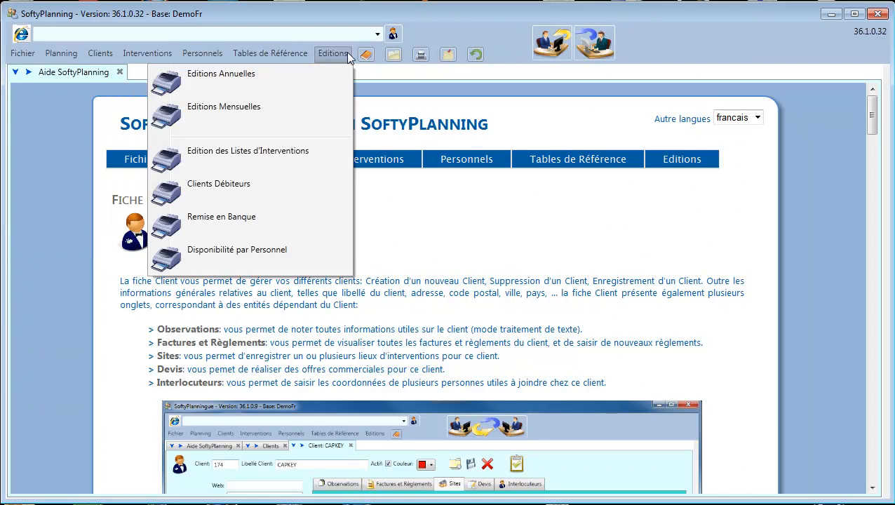
mouse_move(102, 55)
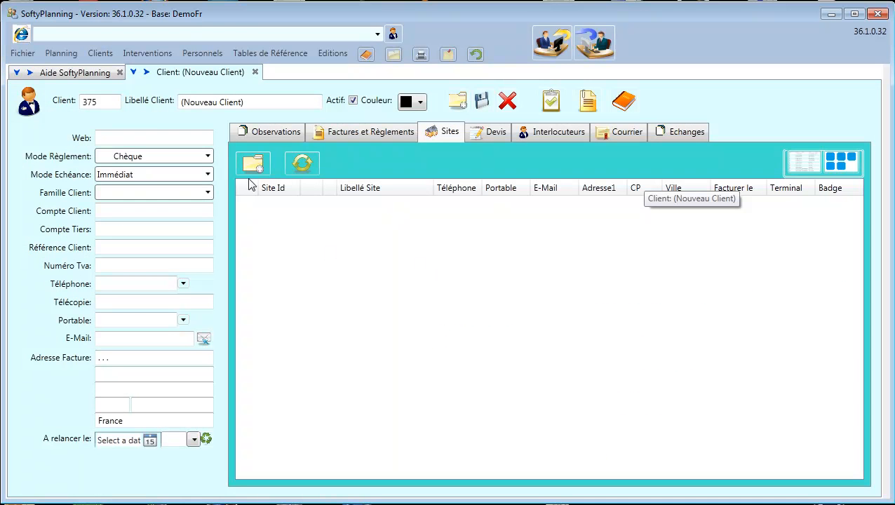
Replace the placeholder client label with the title Monsieur and the client's full name.
drag(267, 101, 145, 103)
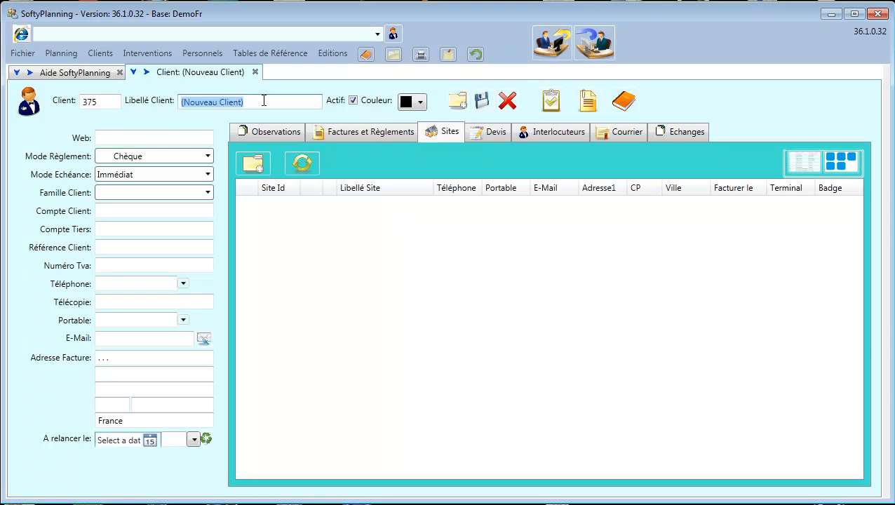
text(Mon)
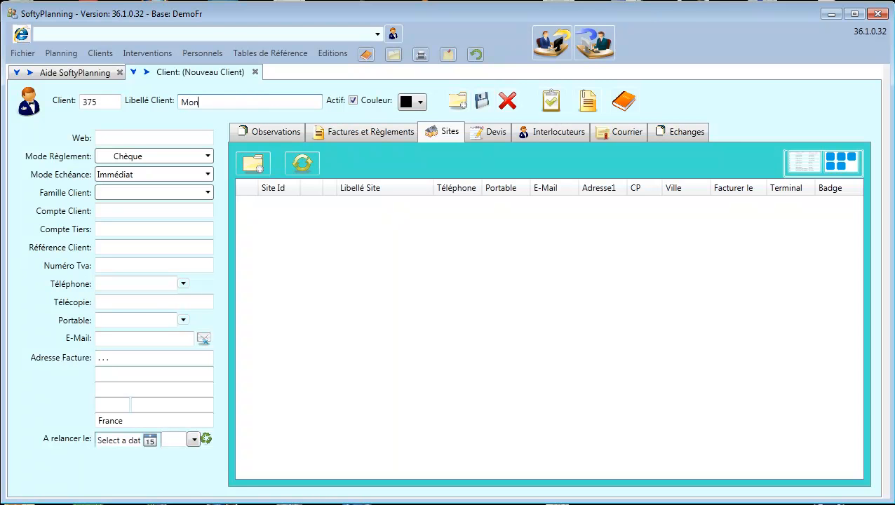
text(sieur)
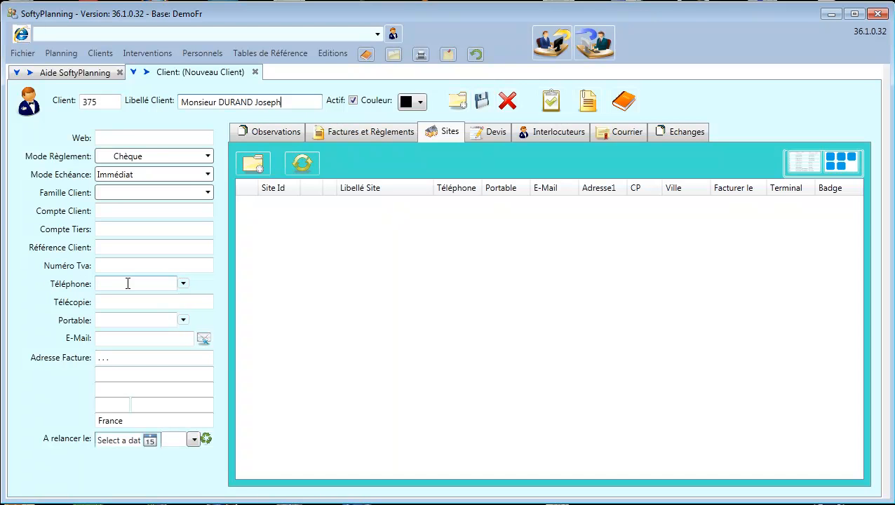
Enter the client's e-mail address and billing street address.
click(129, 338)
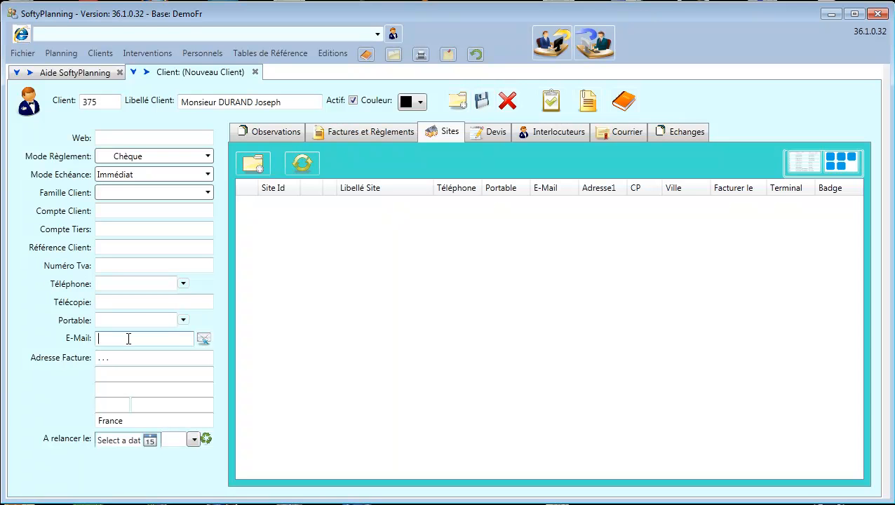
click(168, 359)
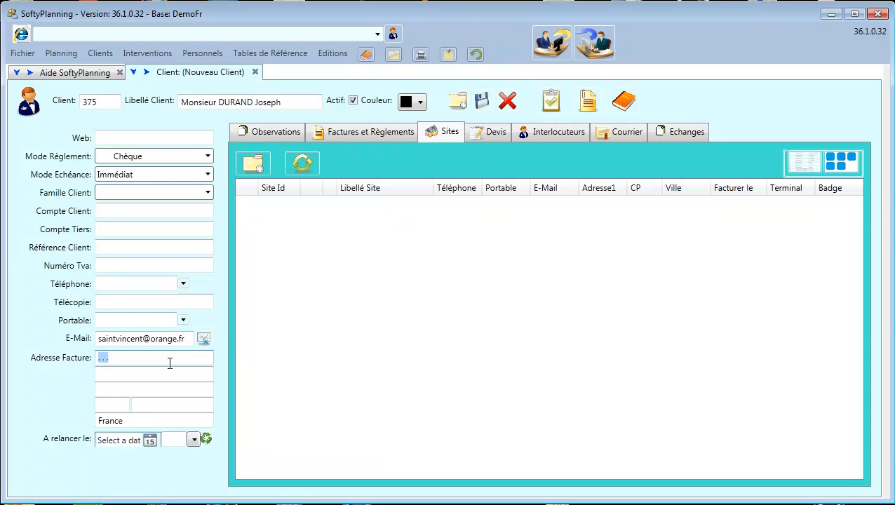
Complete the billing postcode and city, then add a blank row under Interlocuteurs.
key(Tab)
key(Tab)
key(Tab)
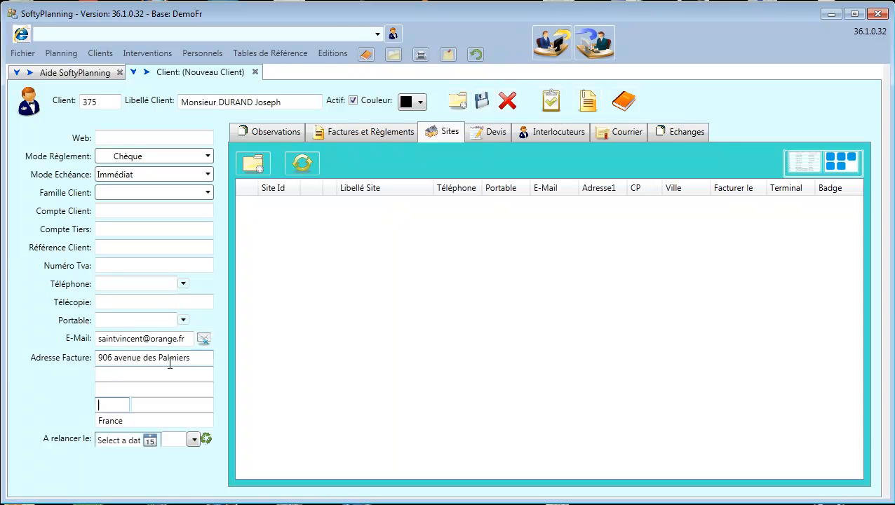
text(83140)
key(Tab)
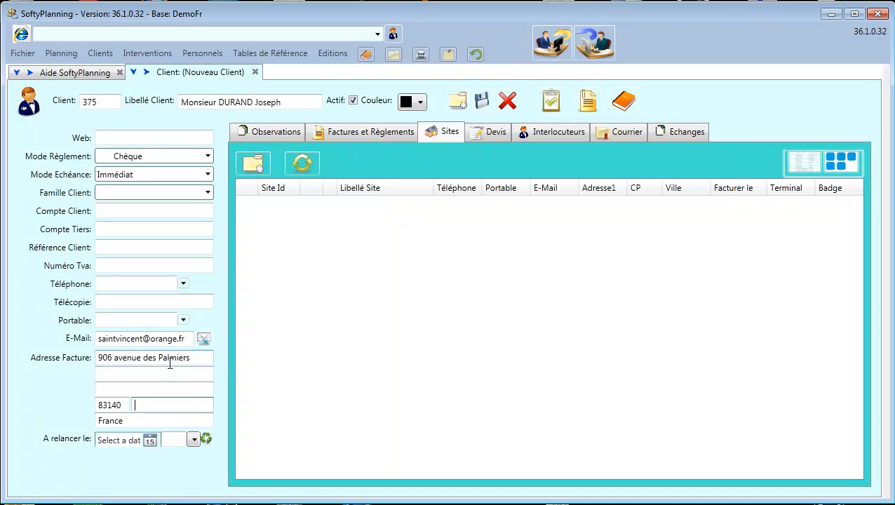
text(Siw Fours)
key(Left)
key(BackSpace)
text(x)
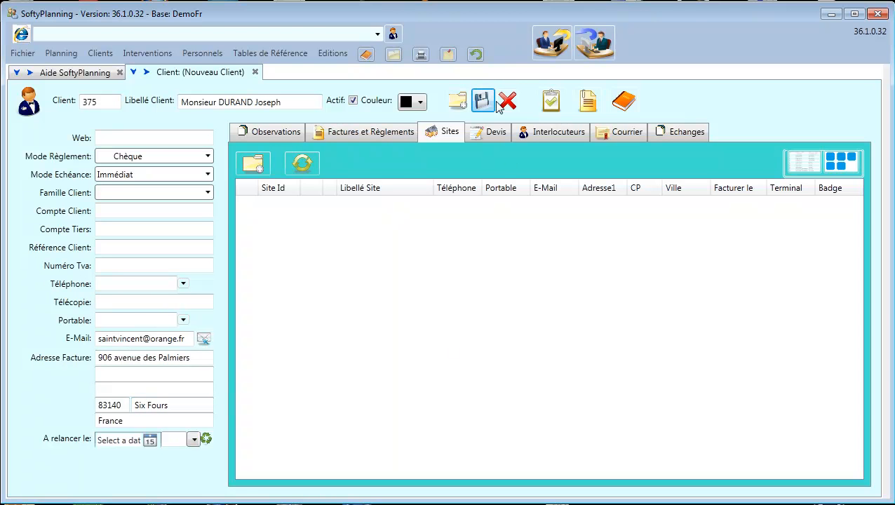
click(542, 137)
click(286, 181)
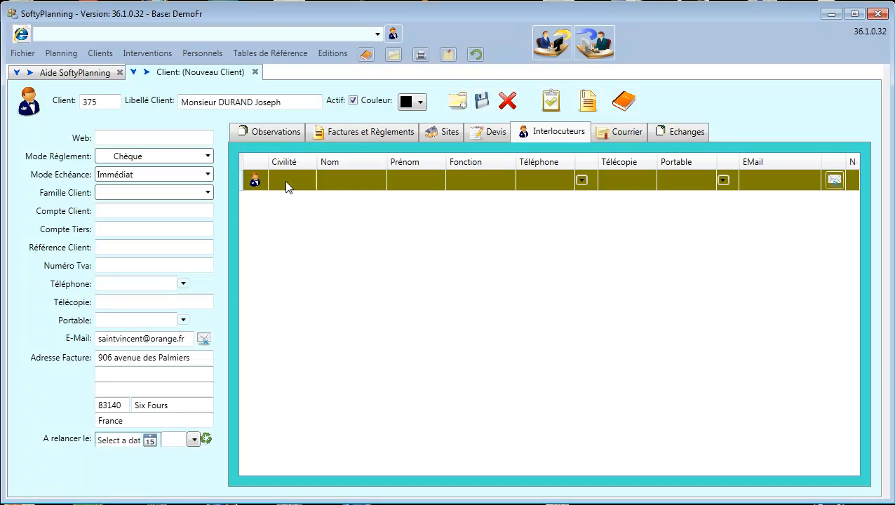
Record a Monsieur contact with the client's surname and first name.
click(347, 184)
key(Tab)
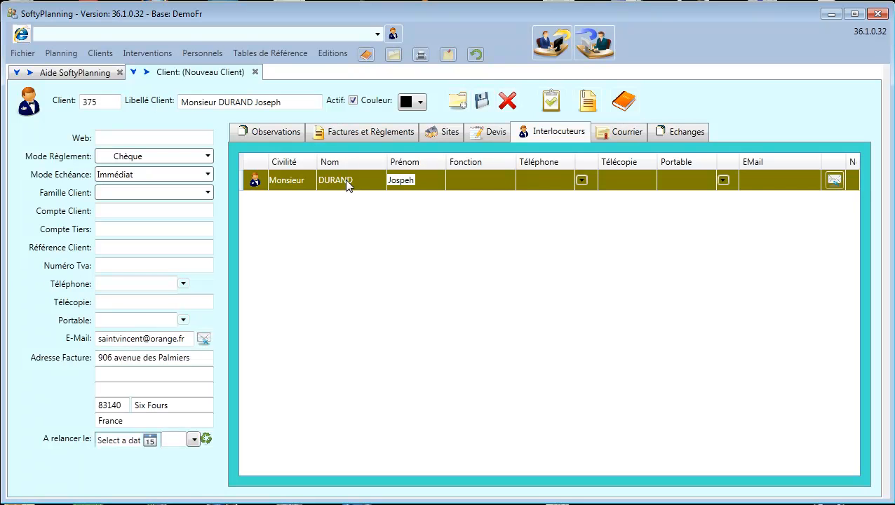
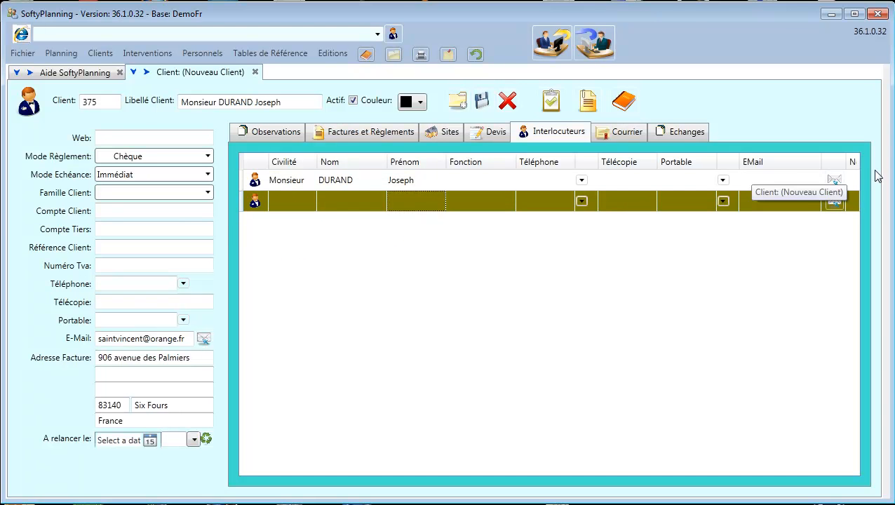
click(274, 133)
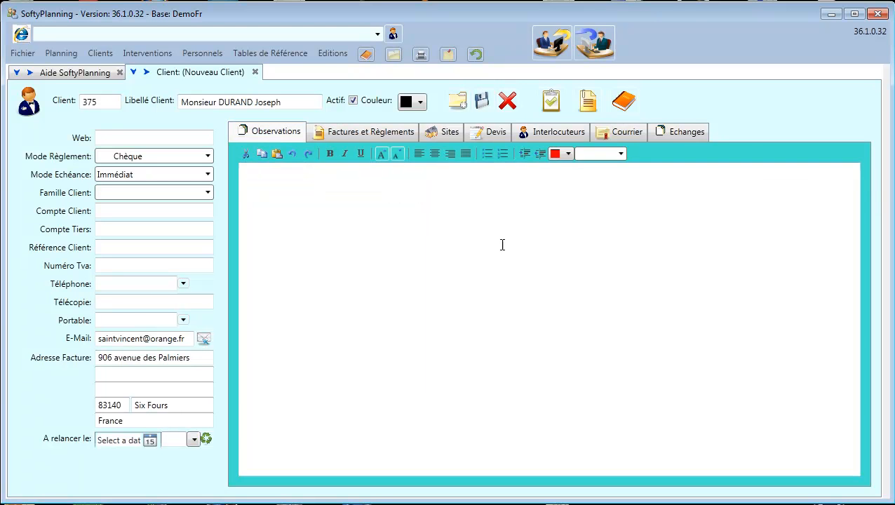
Type 'client situé dans le Var' and make it bold, underlined and four sizes larger.
click(424, 226)
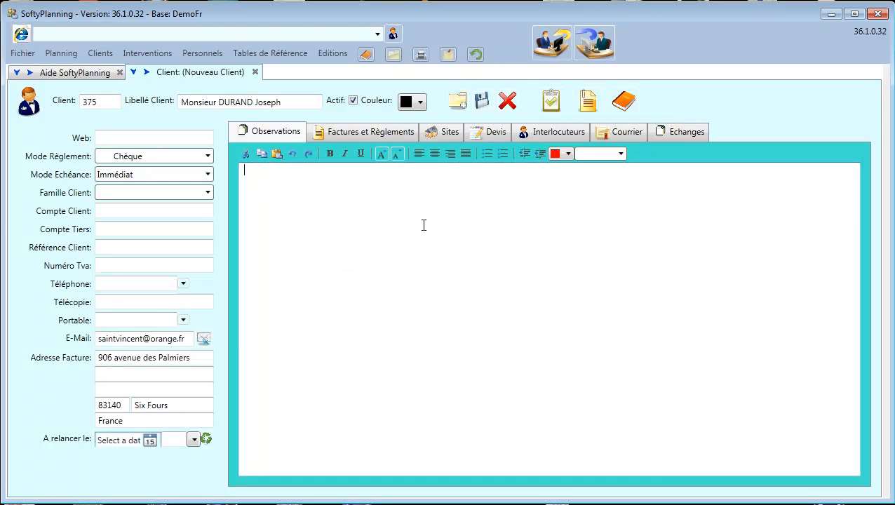
text(client situé dans le Var)
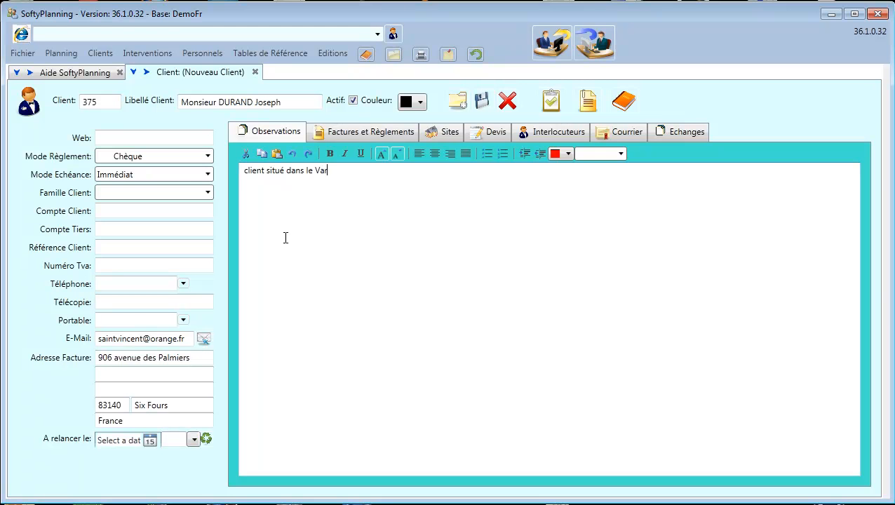
drag(373, 171, 175, 176)
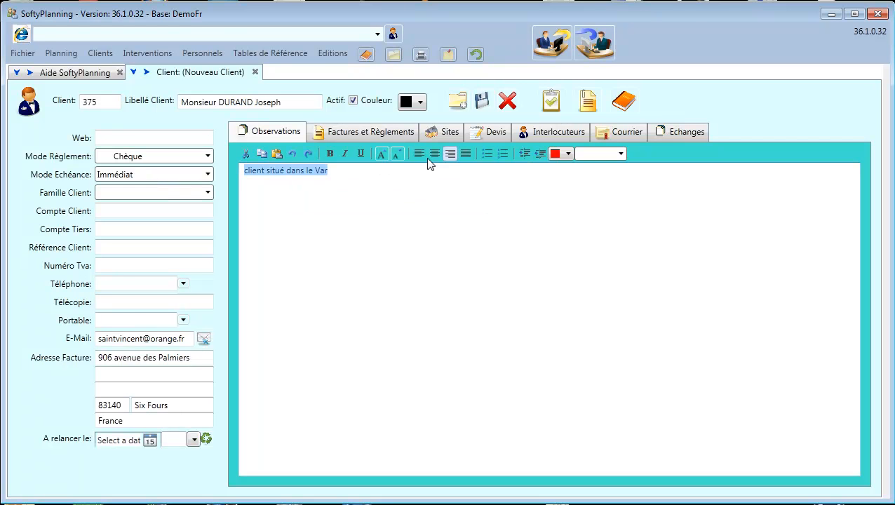
click(331, 153)
click(361, 153)
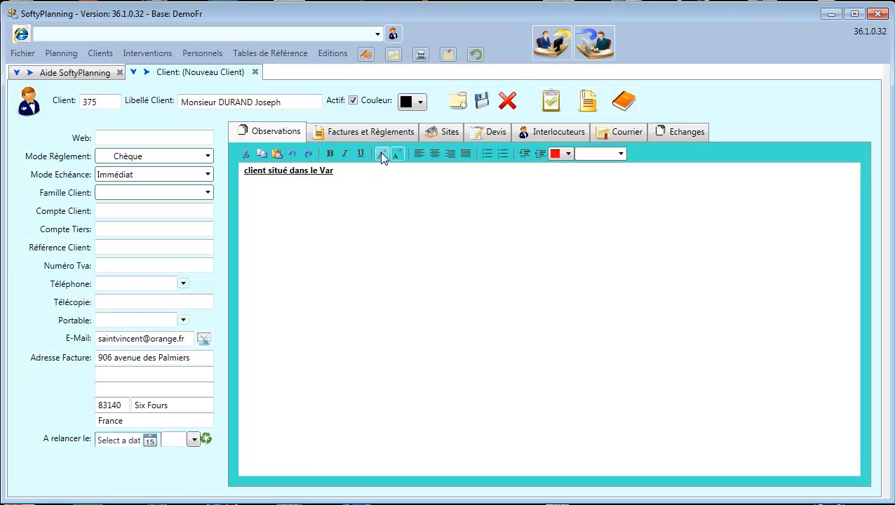
click(381, 153)
click(382, 153)
click(383, 155)
click(383, 156)
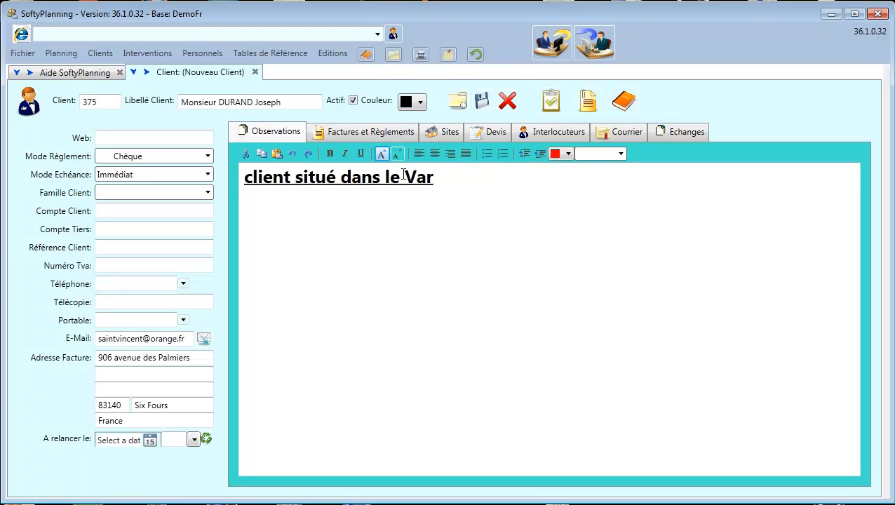
Colour the word 'Var' pink.
double_click(419, 177)
click(568, 155)
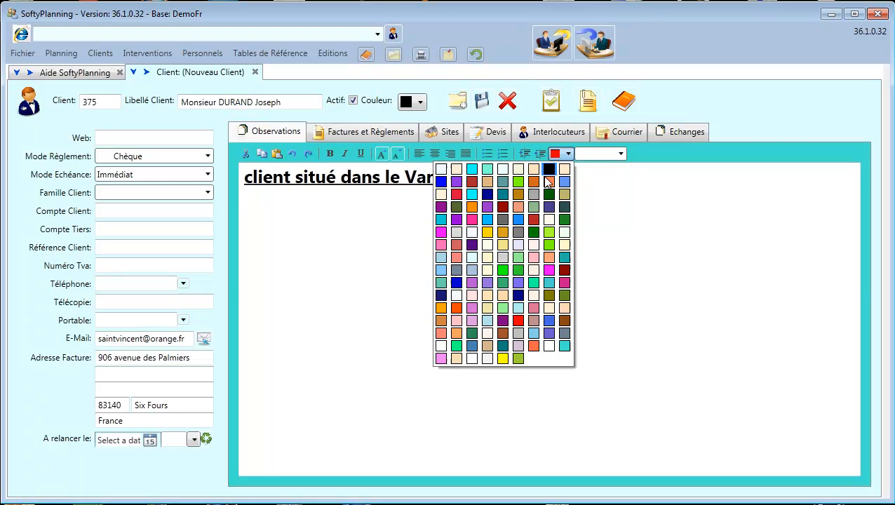
click(476, 220)
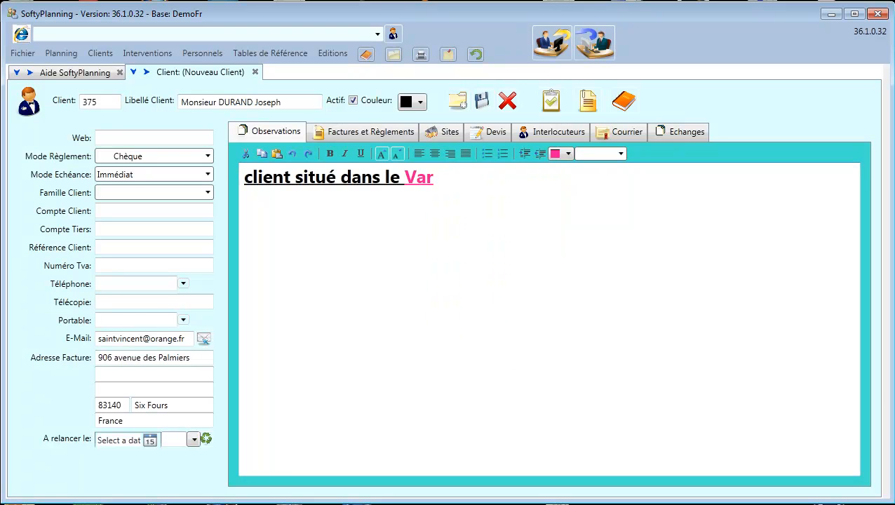
key(super)
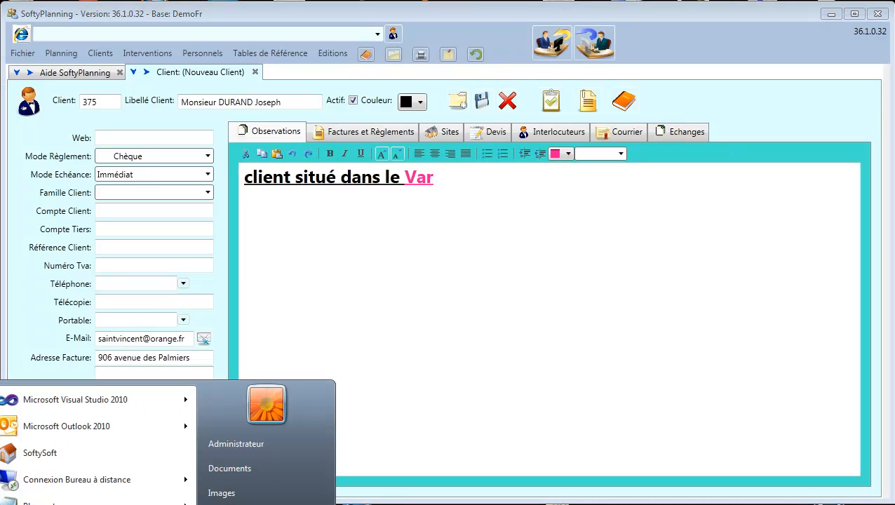
Create an empty 3×3 table in Word and paste it into the Observations note.
click(519, 345)
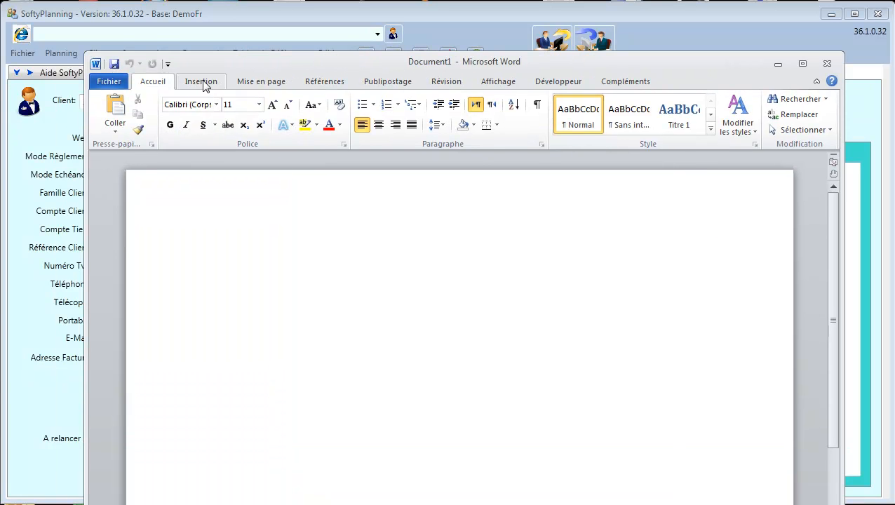
click(201, 81)
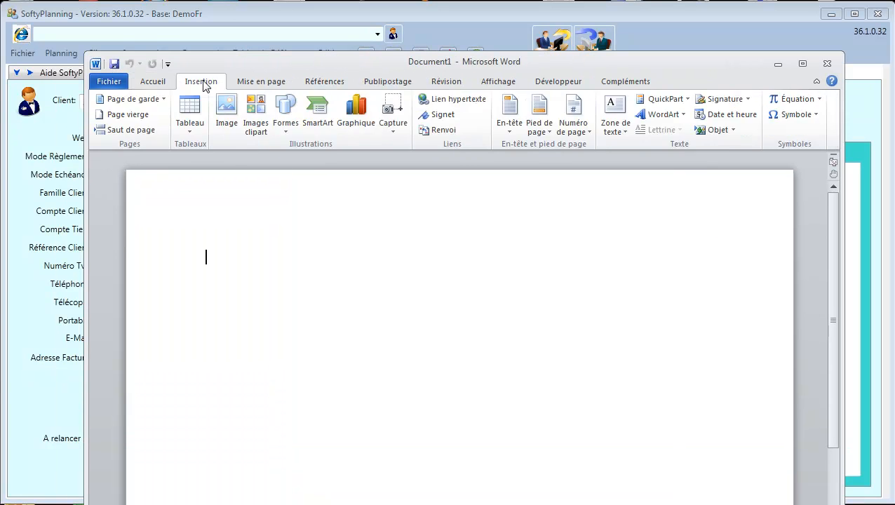
click(188, 112)
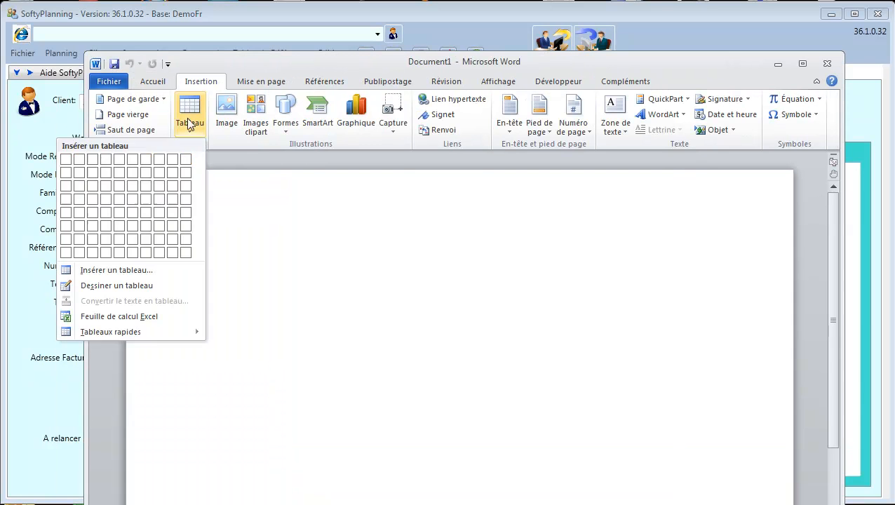
click(92, 183)
drag(156, 256, 156, 314)
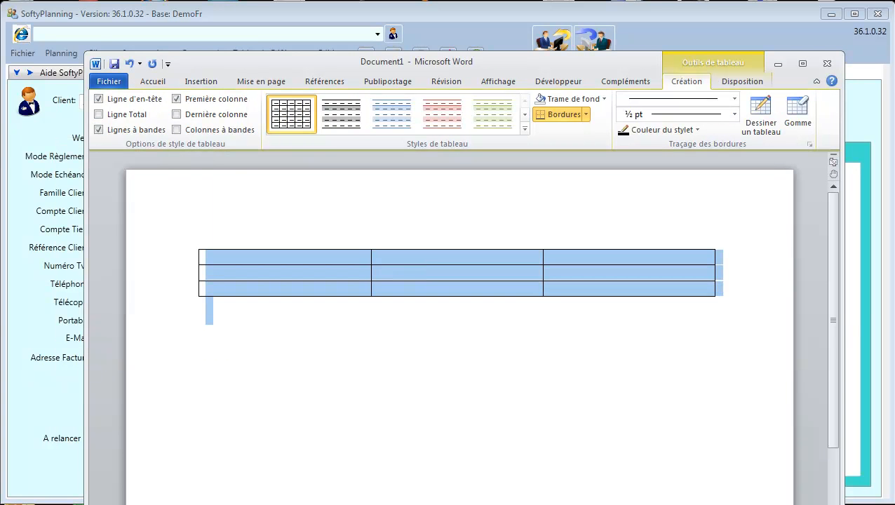
click(857, 228)
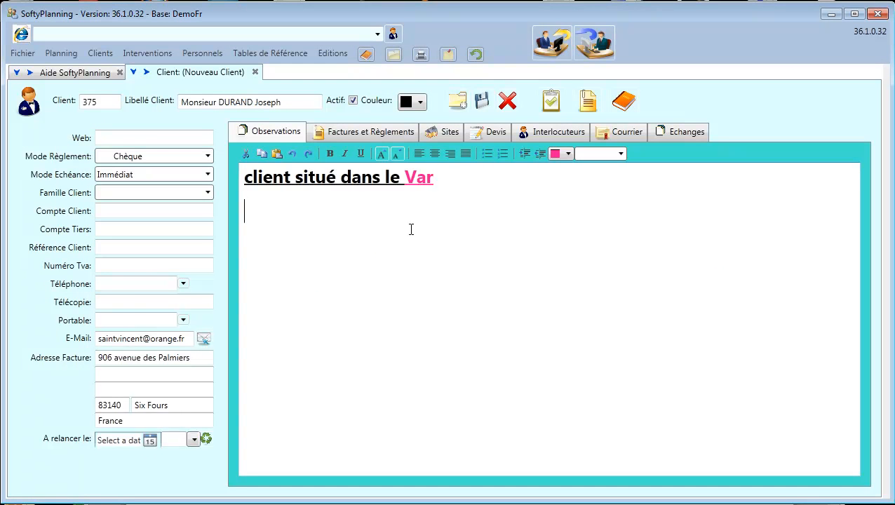
key(ctrl+v)
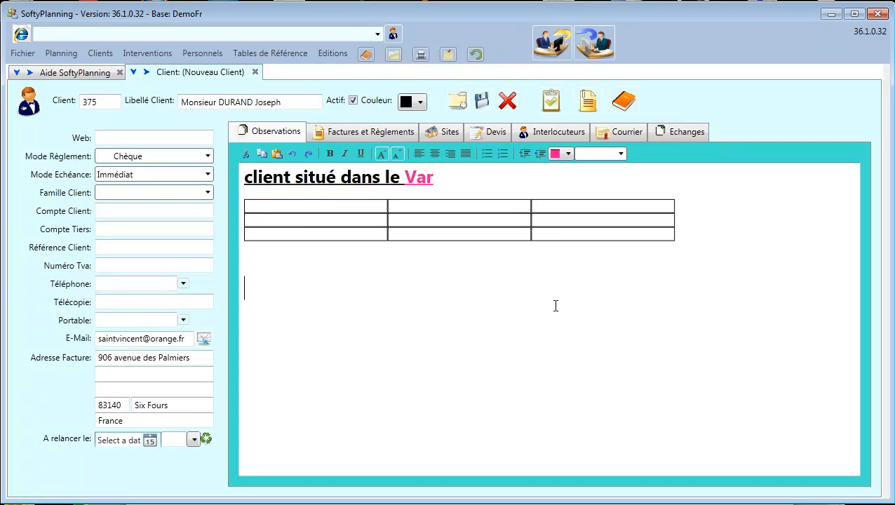
Open Windows Explorer on Bibliothèques with the SoftyPlanning toolbar folder icon.
click(397, 54)
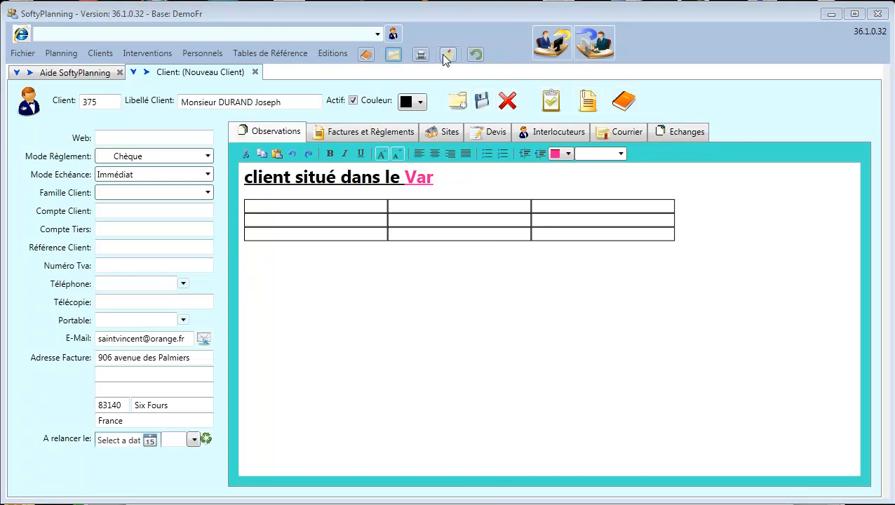
click(394, 54)
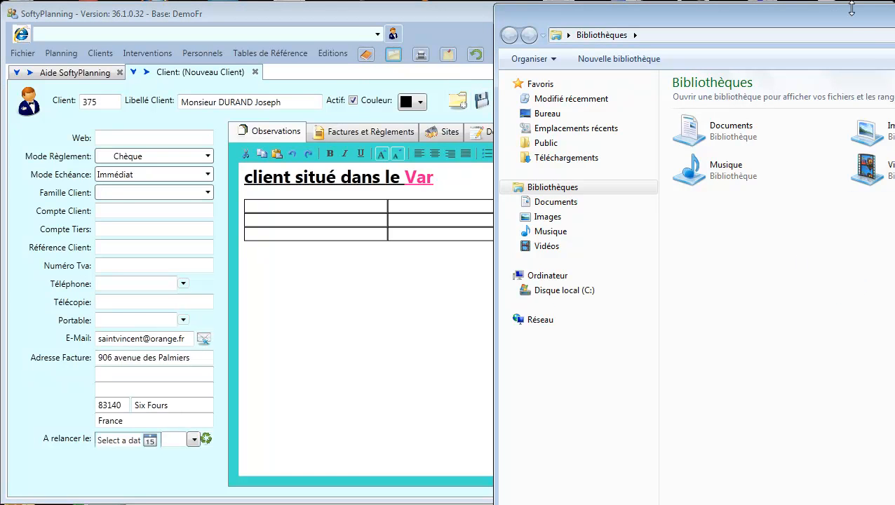
Attach desinsectisation.wmv from the Vidéos library to the Observations note.
drag(851, 24, 718, 25)
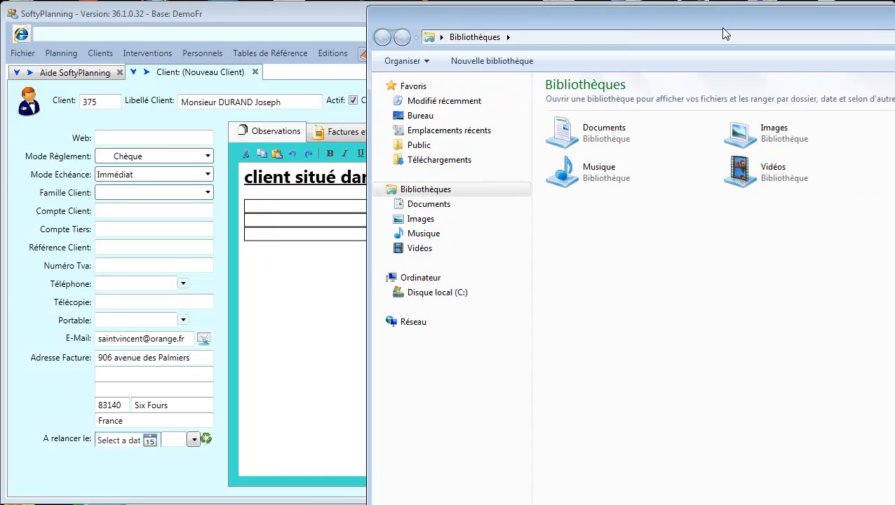
click(767, 181)
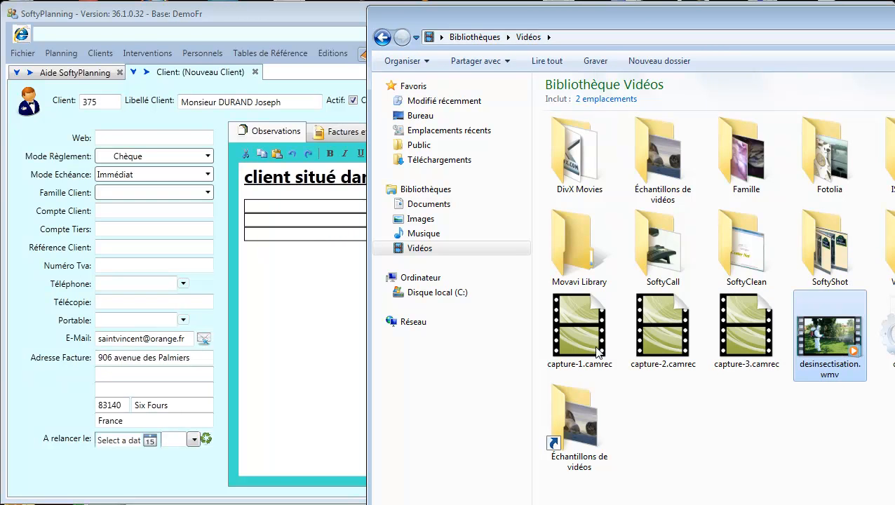
drag(598, 353, 281, 302)
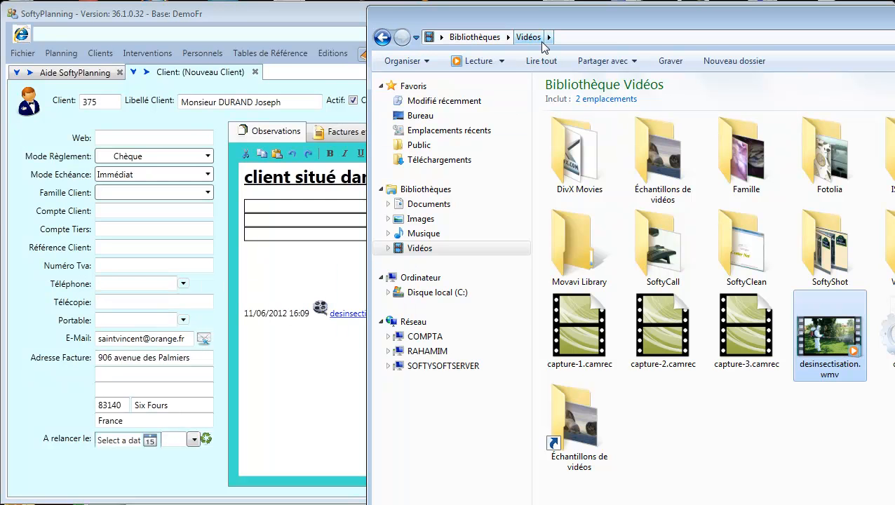
Attach bilan_heures.pdf from the Documents library to the Observations note.
drag(542, 23, 648, 16)
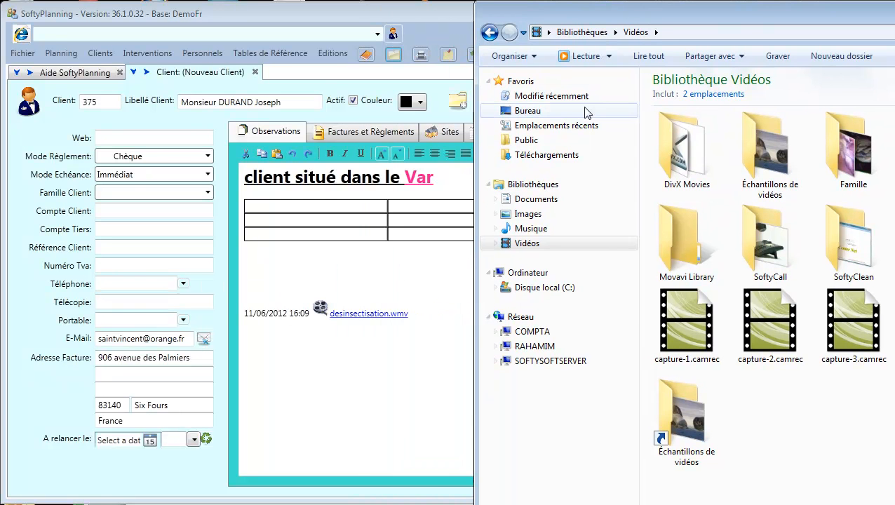
click(526, 200)
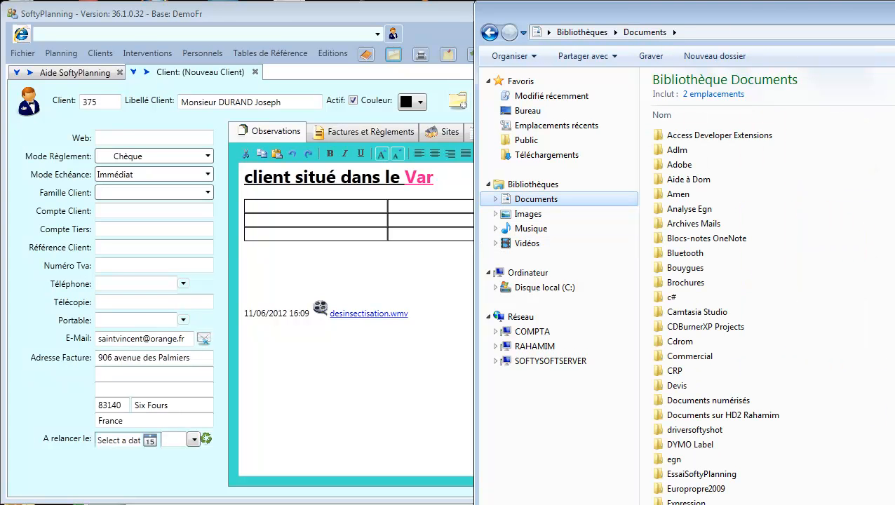
scroll(765, 309, down, 15)
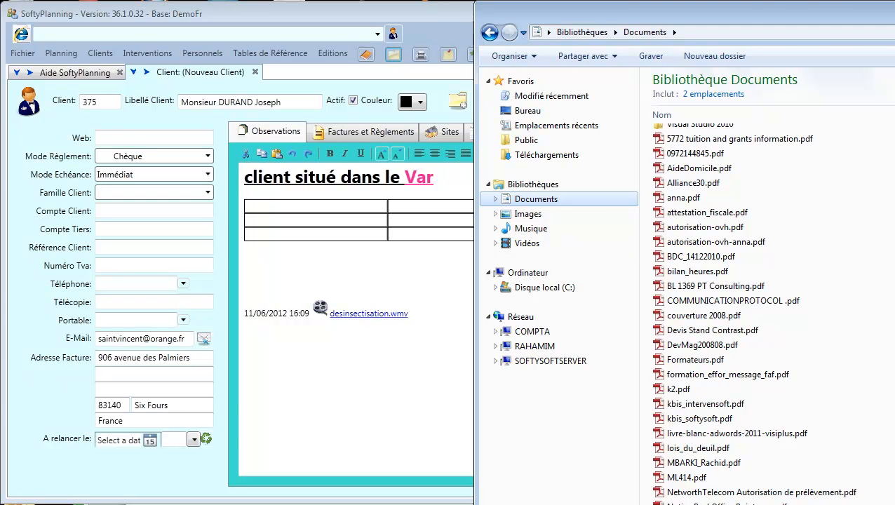
scroll(765, 308, down, 5)
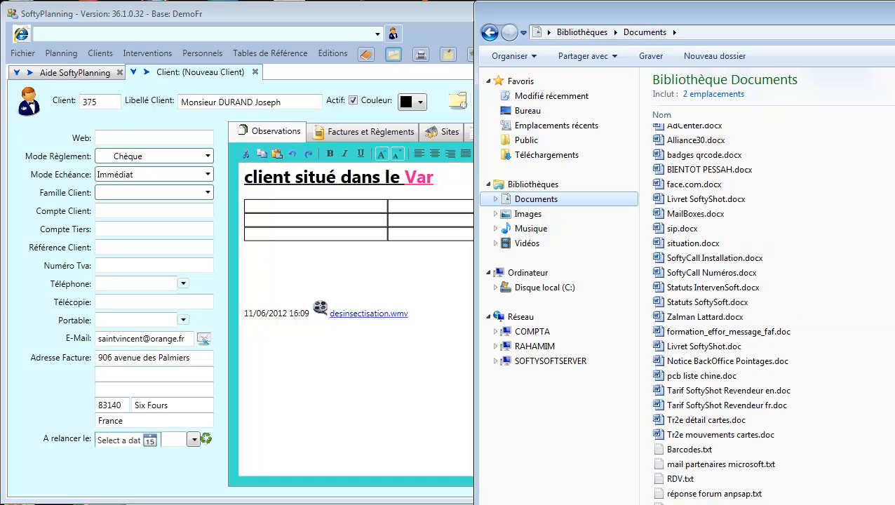
scroll(765, 309, up, 8)
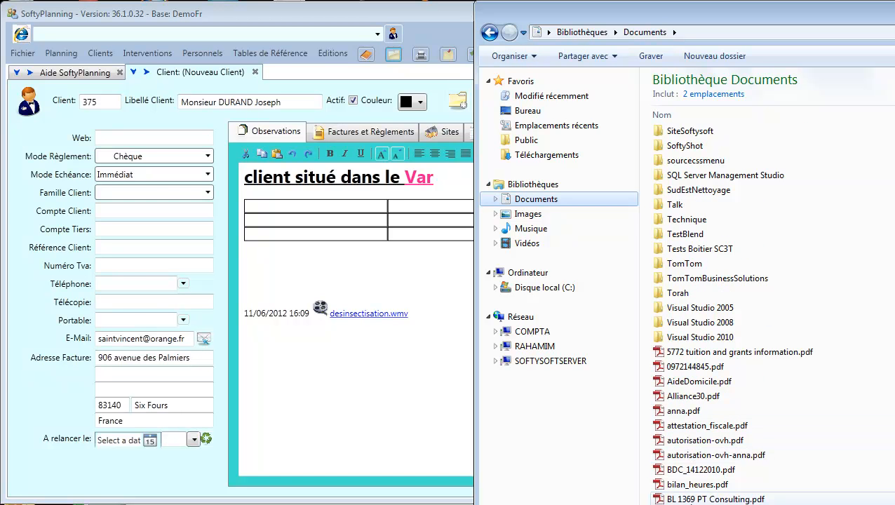
drag(691, 485, 299, 348)
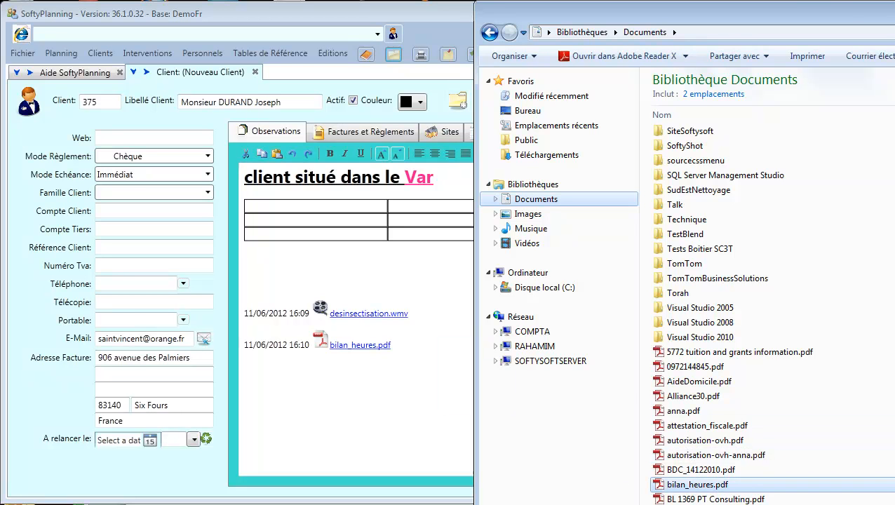
click(291, 345)
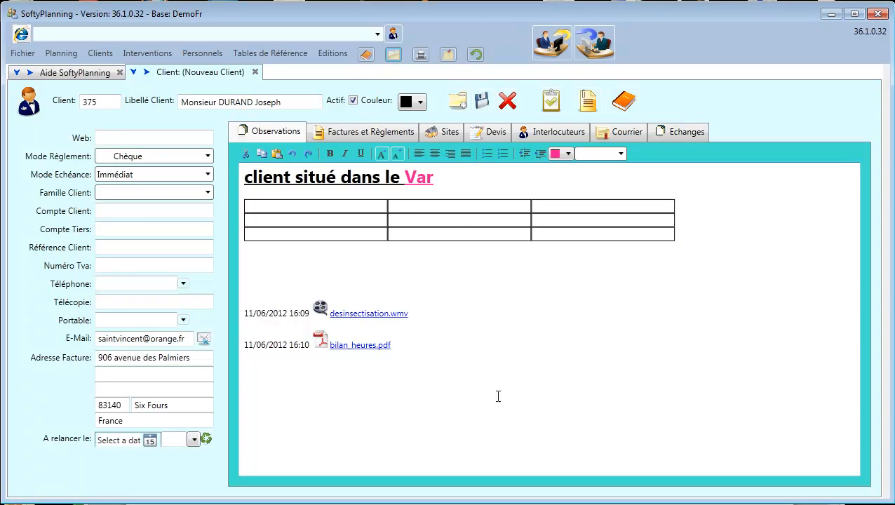
click(355, 316)
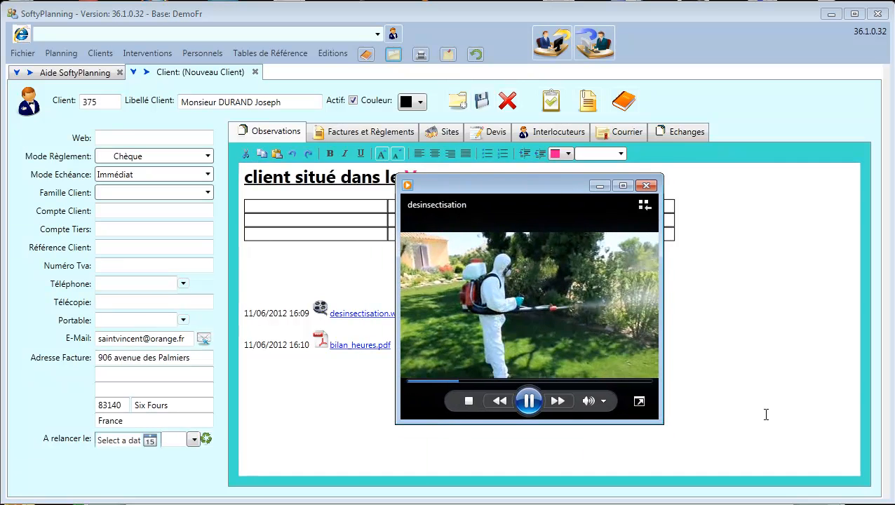
drag(582, 185, 709, 109)
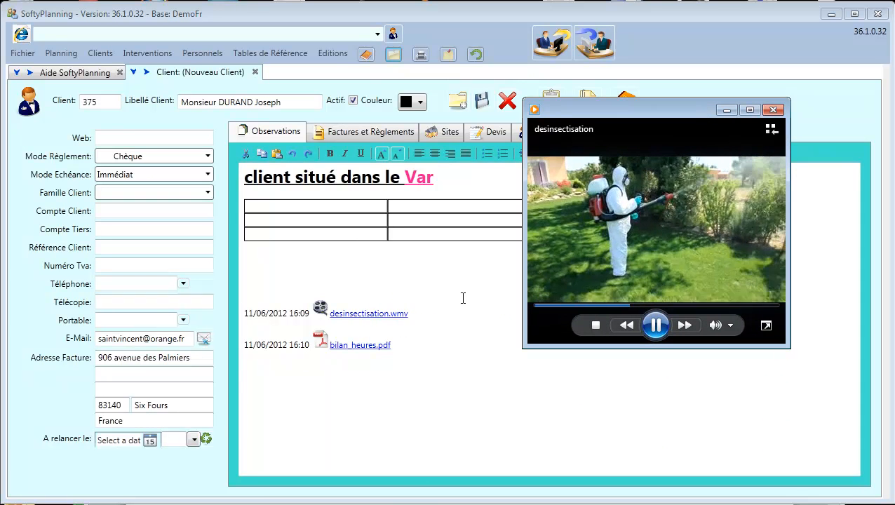
ctrl+click(349, 348)
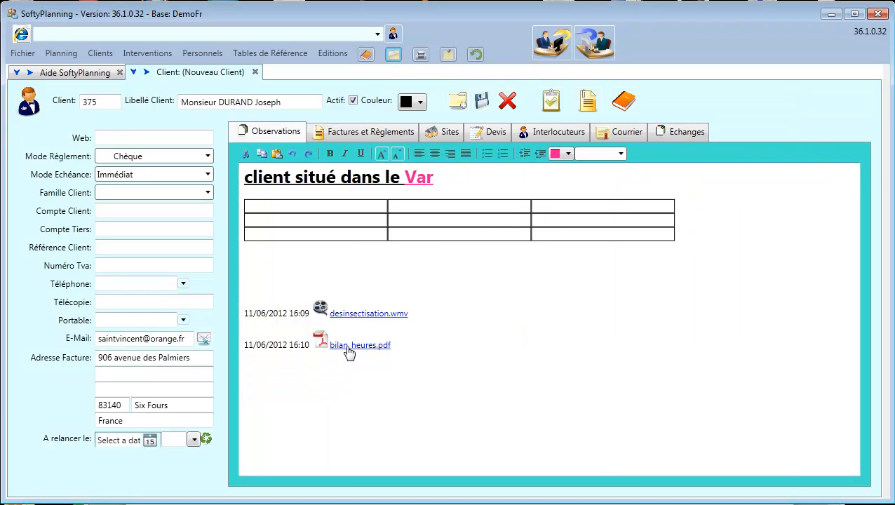
ctrl+click(348, 348)
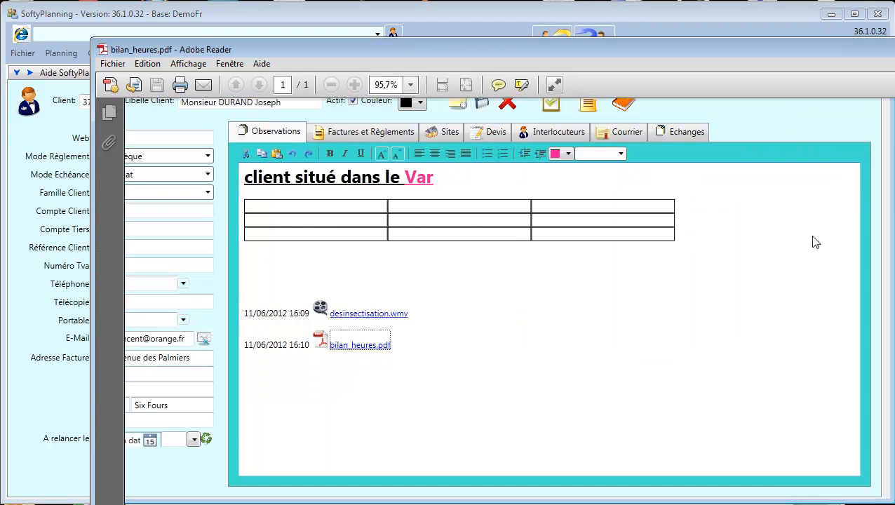
key(alt+F4)
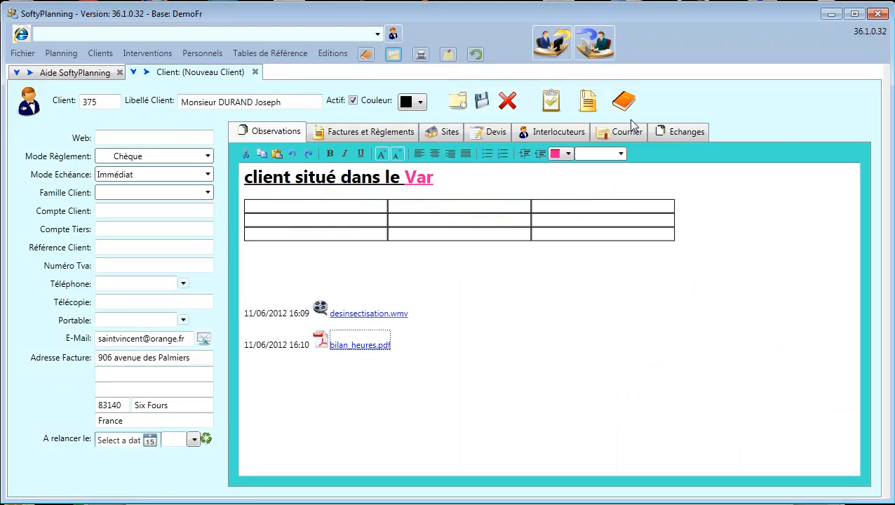
click(572, 326)
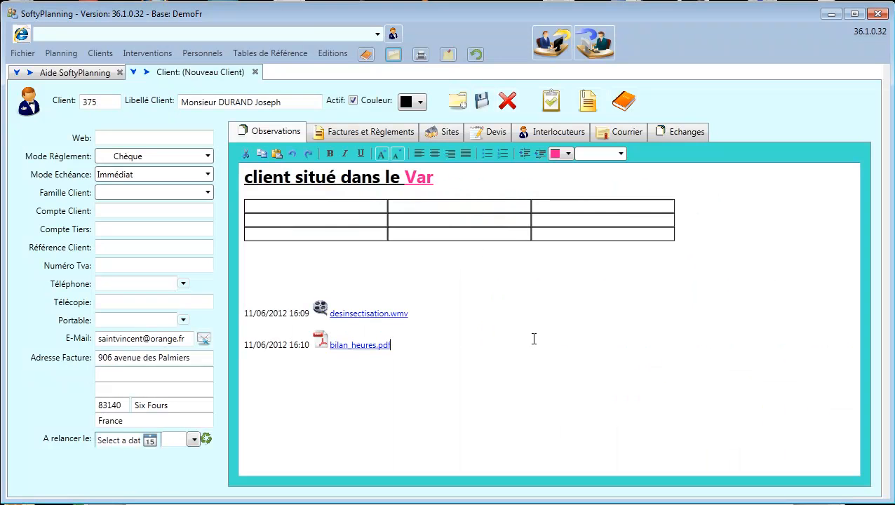
Add site 664, billed from 30/06/2012, in the client's Sites tile view.
click(446, 134)
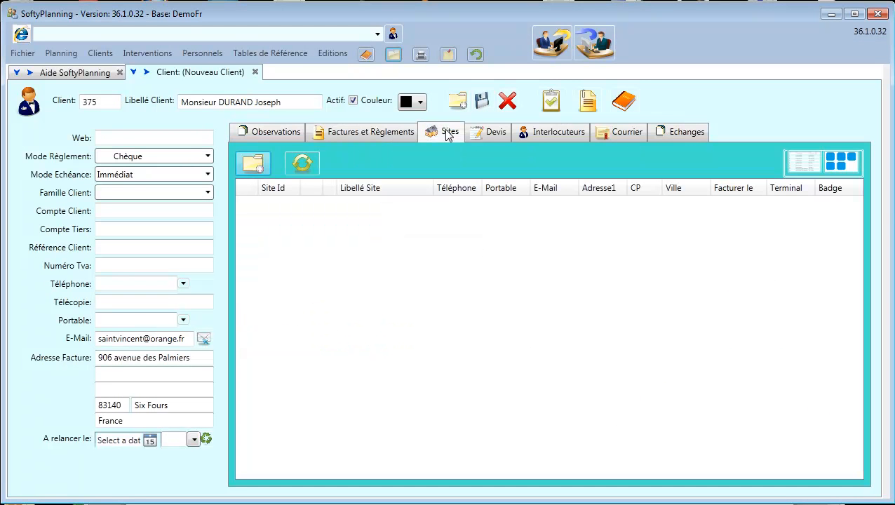
click(849, 164)
right_click(426, 262)
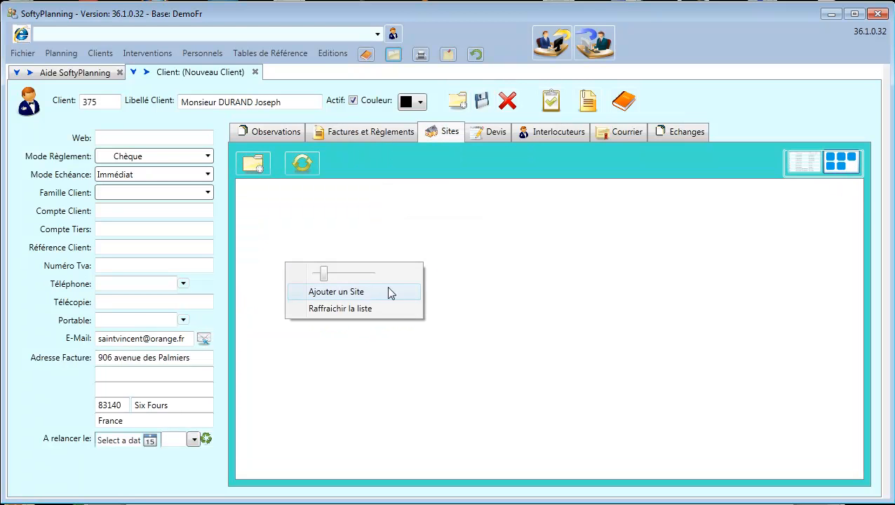
click(352, 298)
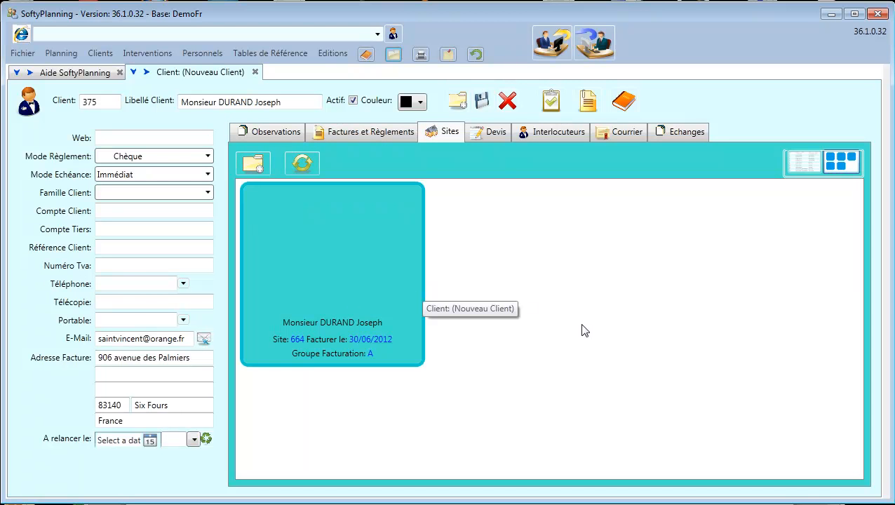
right_click(320, 258)
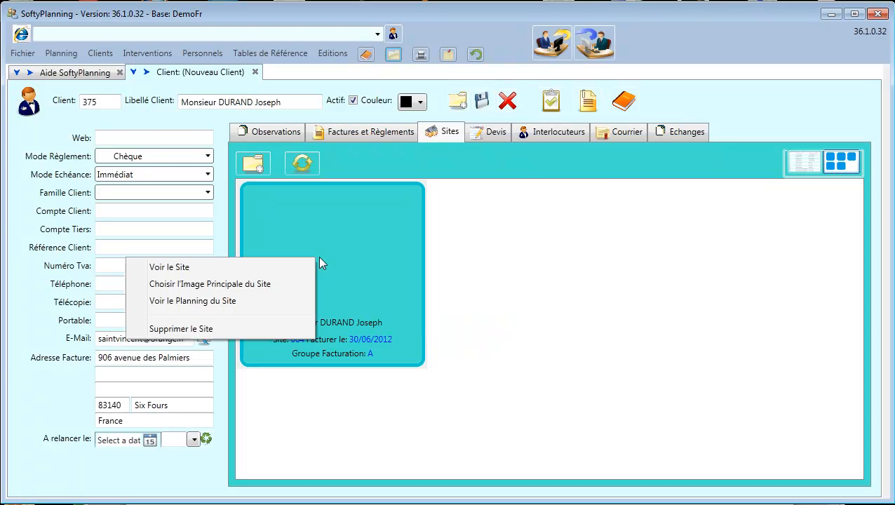
Set 67.jpg, the red-roofed house picture, as site 664's main image and refresh the sites.
click(218, 291)
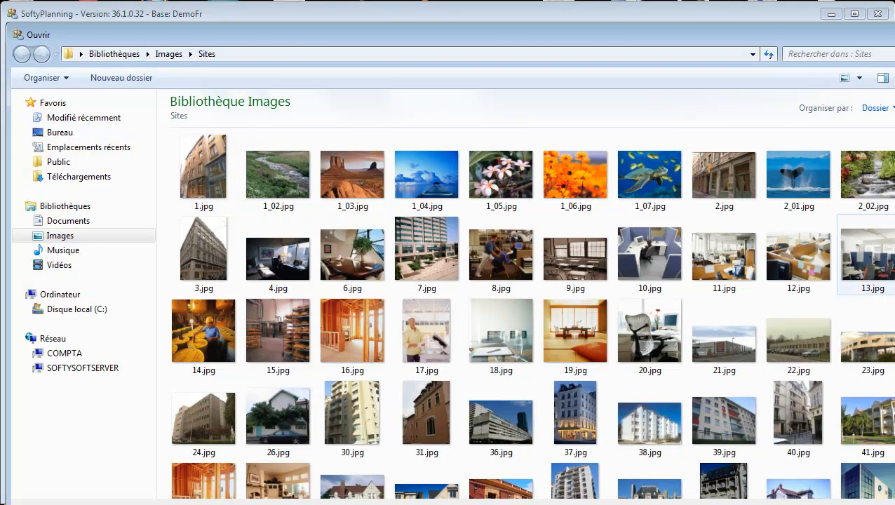
scroll(779, 204, down, 3)
scroll(778, 204, down, 4)
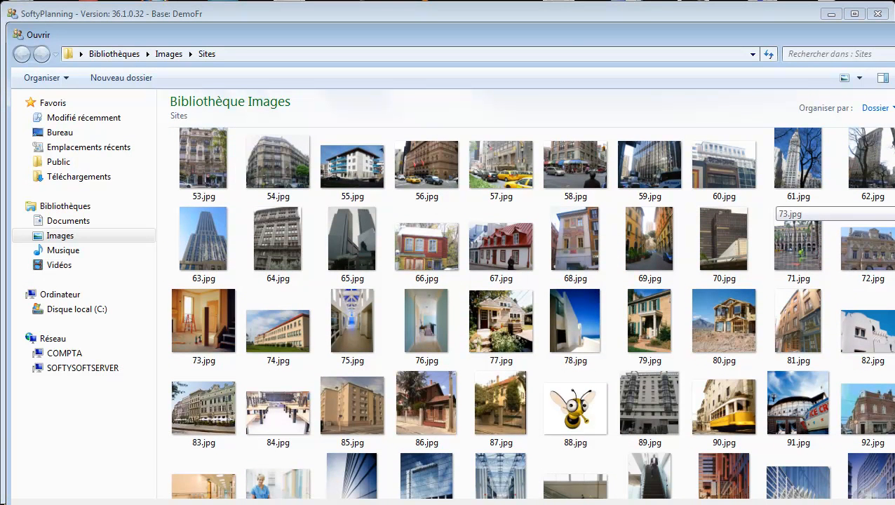
click(506, 261)
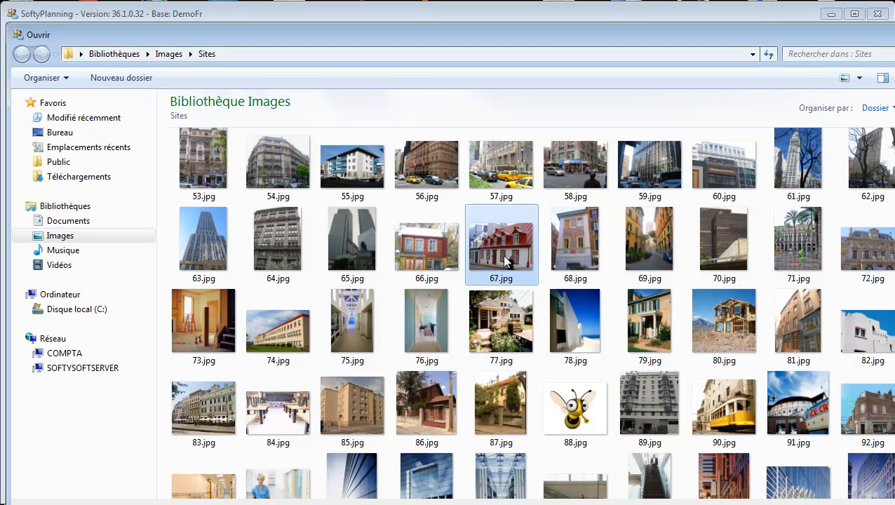
double_click(507, 261)
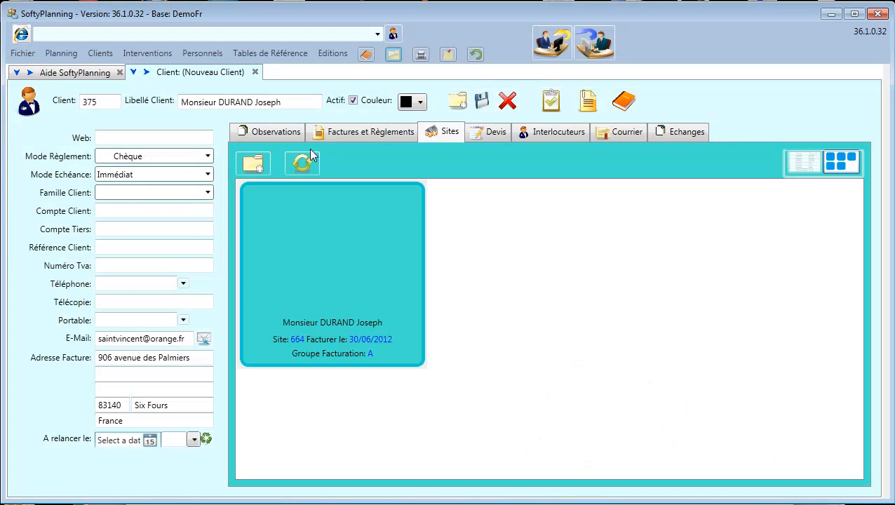
click(303, 164)
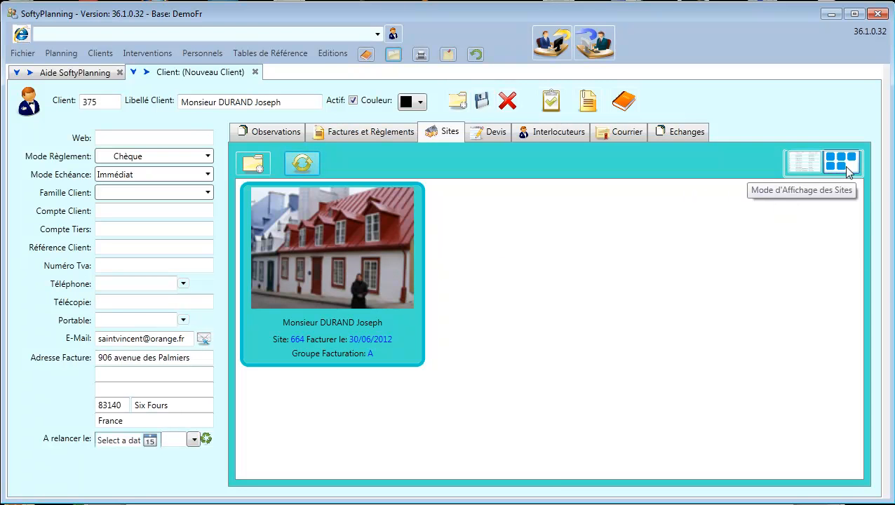
Toggle the sites between table and photo cards, then open Clients > Recherche d'un Client.
click(804, 163)
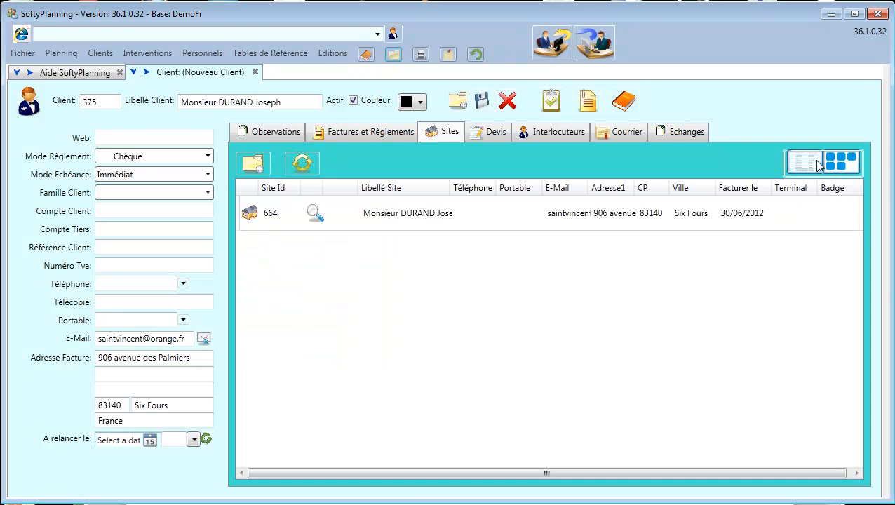
click(841, 164)
click(811, 164)
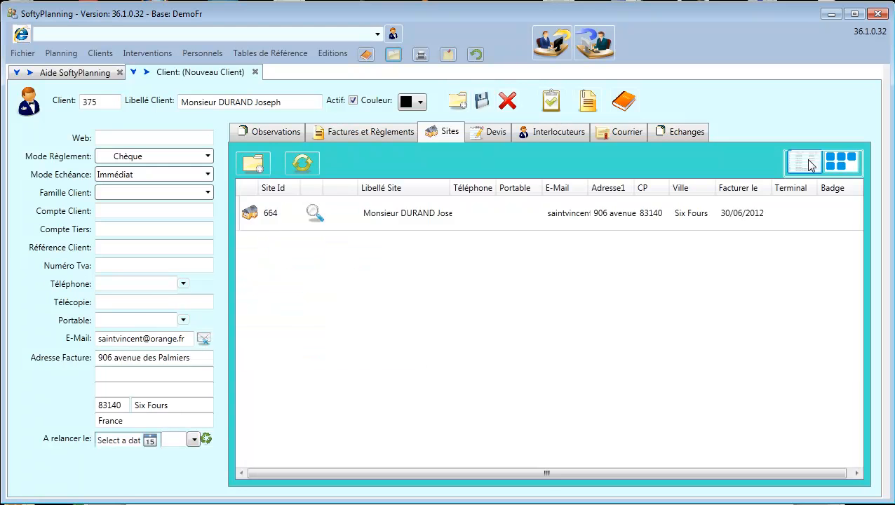
click(841, 164)
click(805, 163)
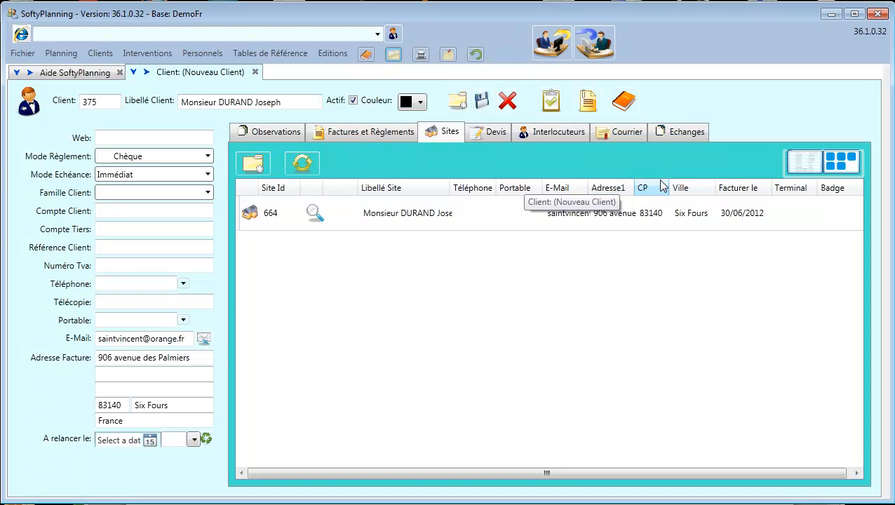
click(835, 165)
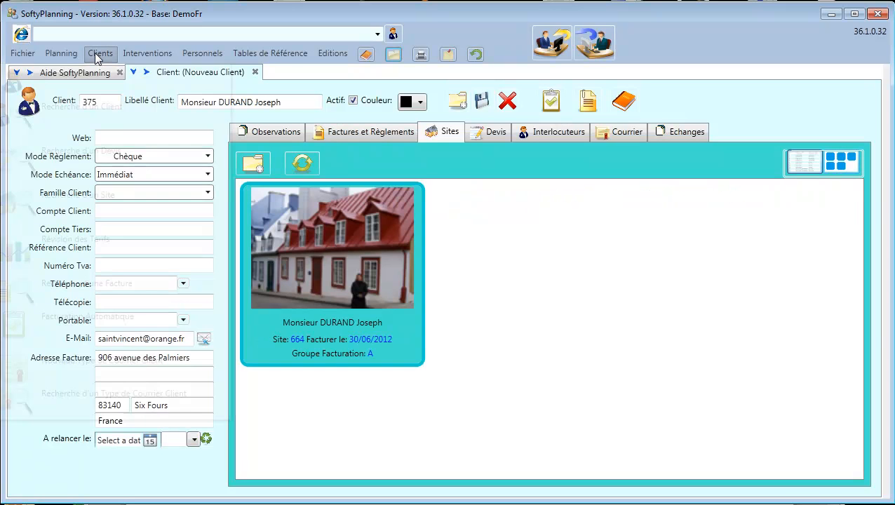
click(96, 53)
click(96, 108)
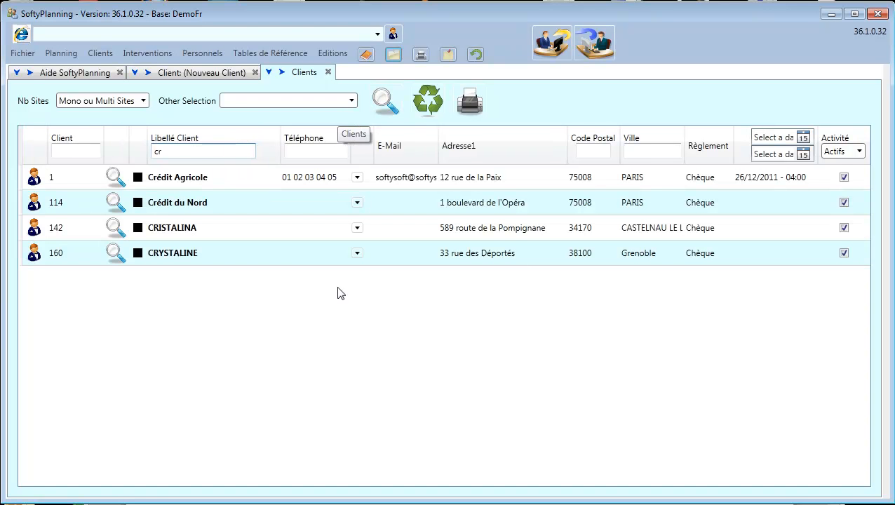
Open Crédit Agricole's record with its sites as photo tiles shrunk to four per row.
click(116, 180)
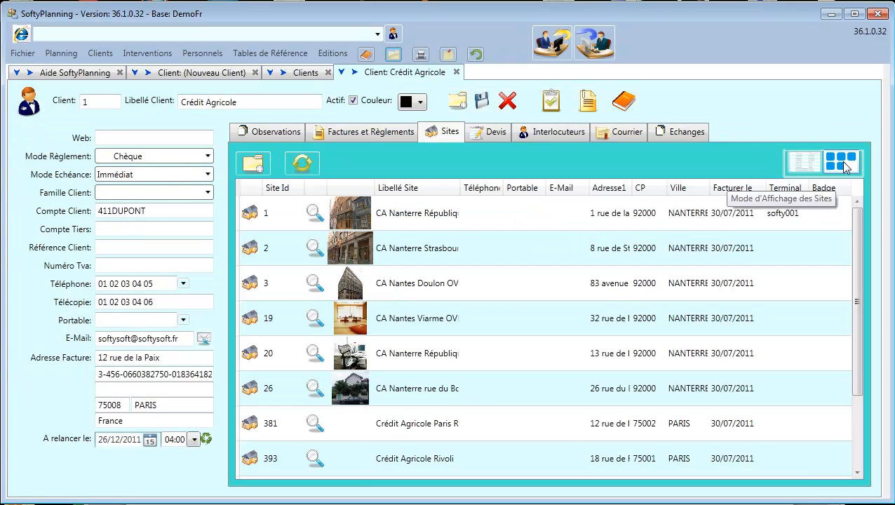
click(842, 162)
right_click(815, 230)
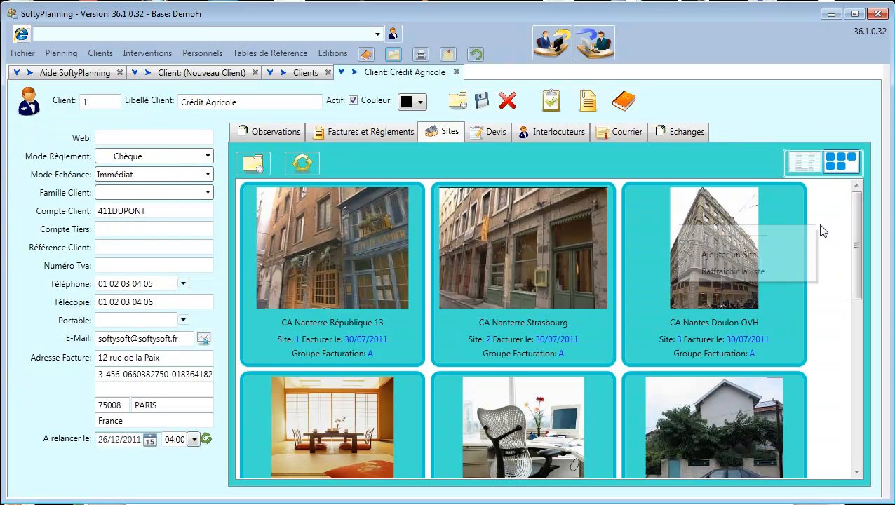
drag(716, 239, 708, 241)
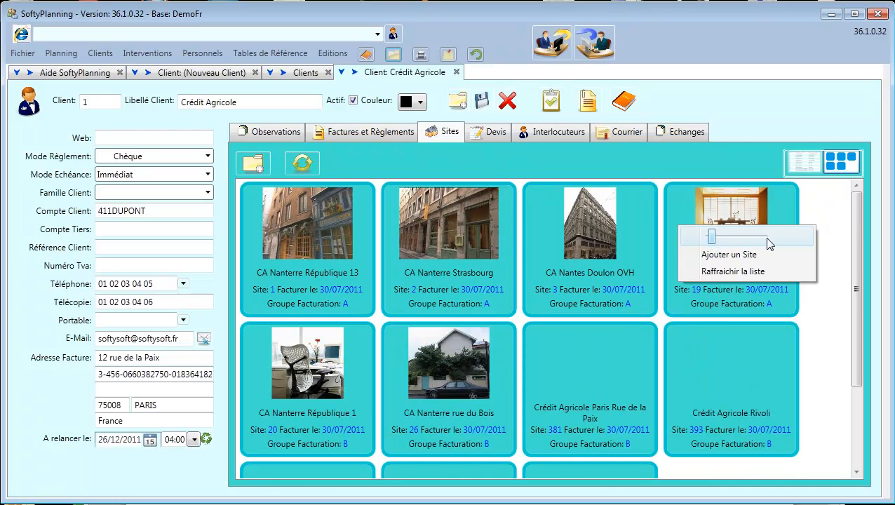
click(845, 204)
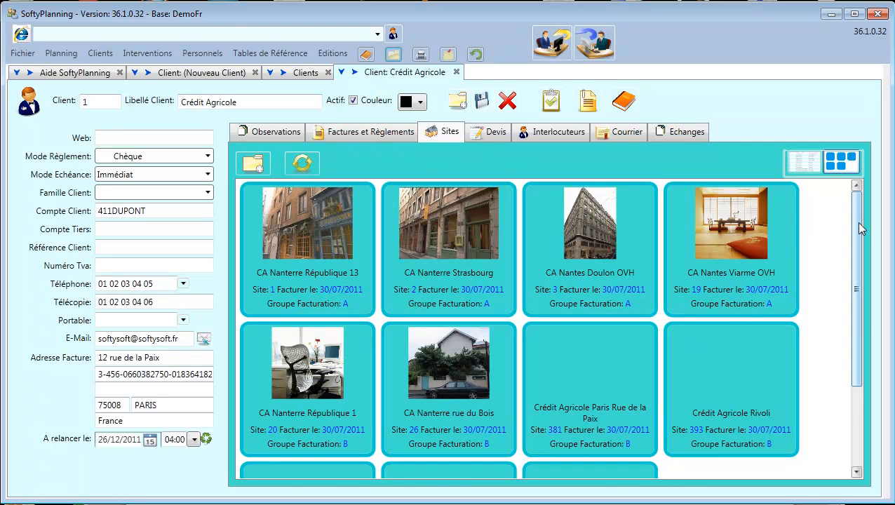
mouse_move(856, 222)
mouse_down()
mouse_move(859, 279)
mouse_move(857, 213)
mouse_up()
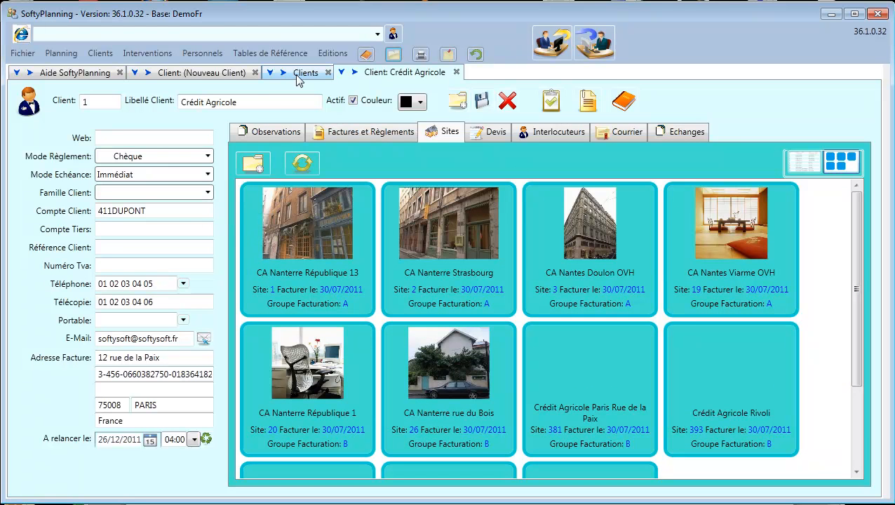
click(196, 73)
click(407, 76)
click(303, 74)
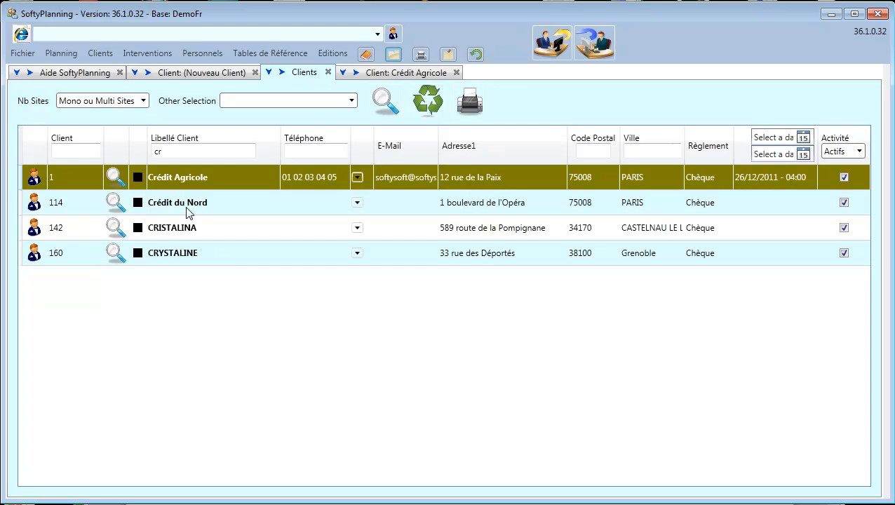
Open Crédit du Nord's record with its sites as photo tiles, then return to the client list.
click(115, 204)
click(113, 203)
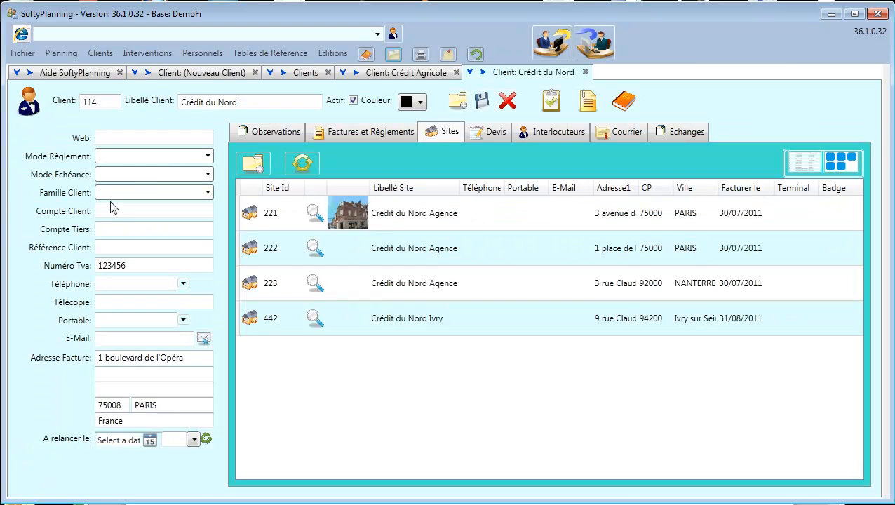
click(841, 162)
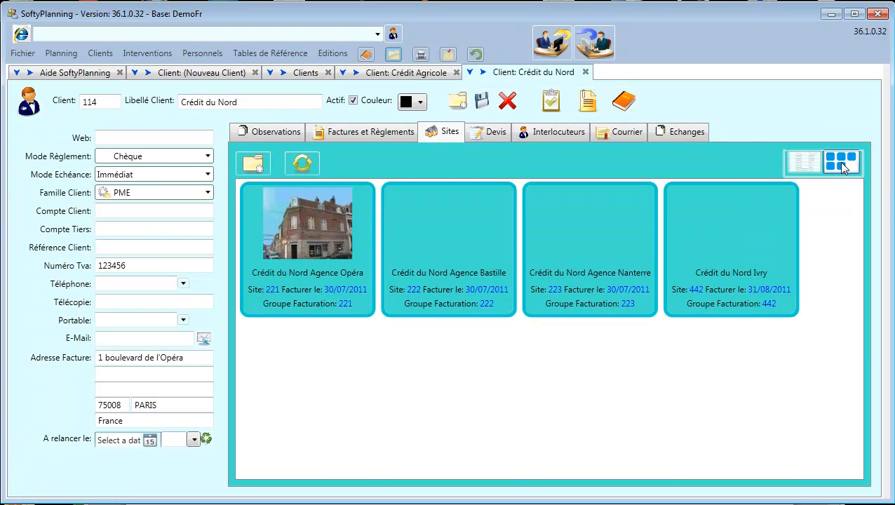
click(405, 75)
click(535, 73)
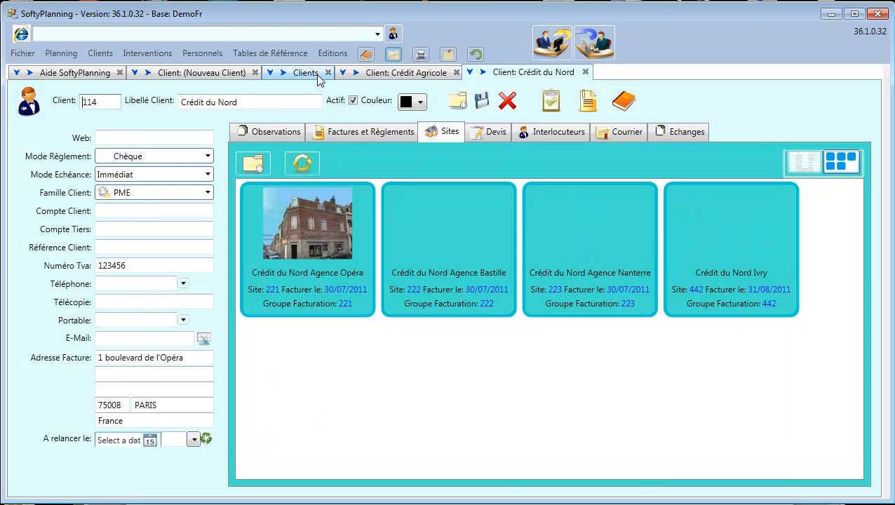
click(200, 76)
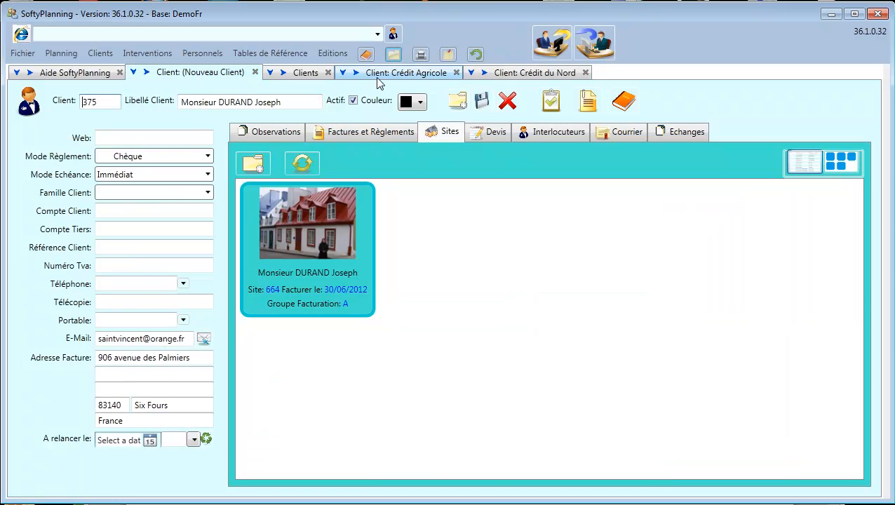
click(304, 76)
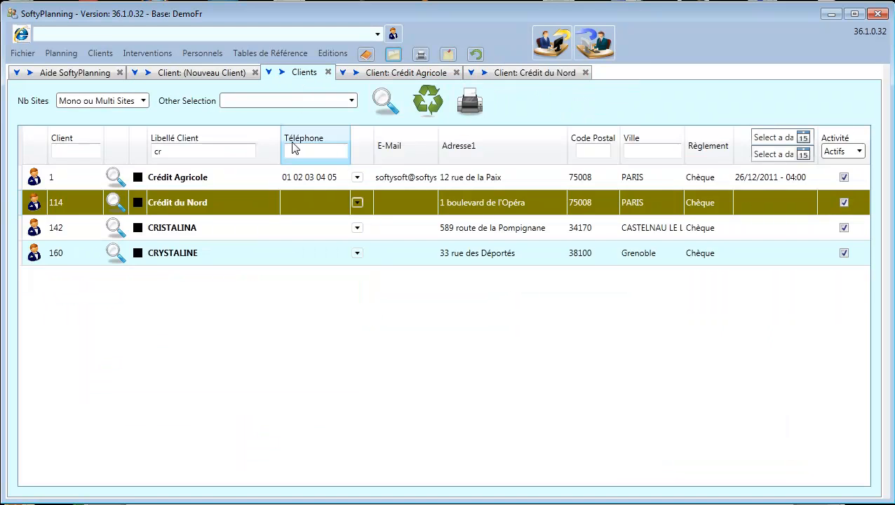
click(269, 73)
drag(602, 159, 297, 24)
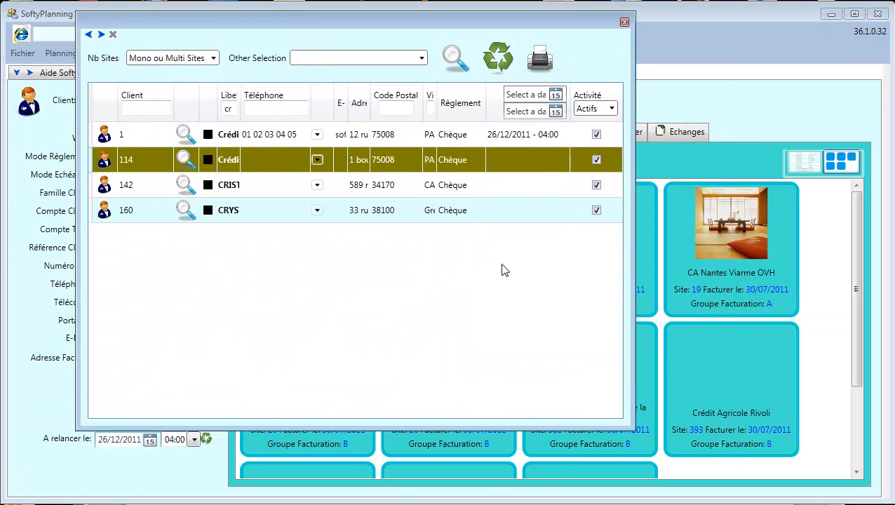
drag(629, 428, 782, 446)
click(773, 24)
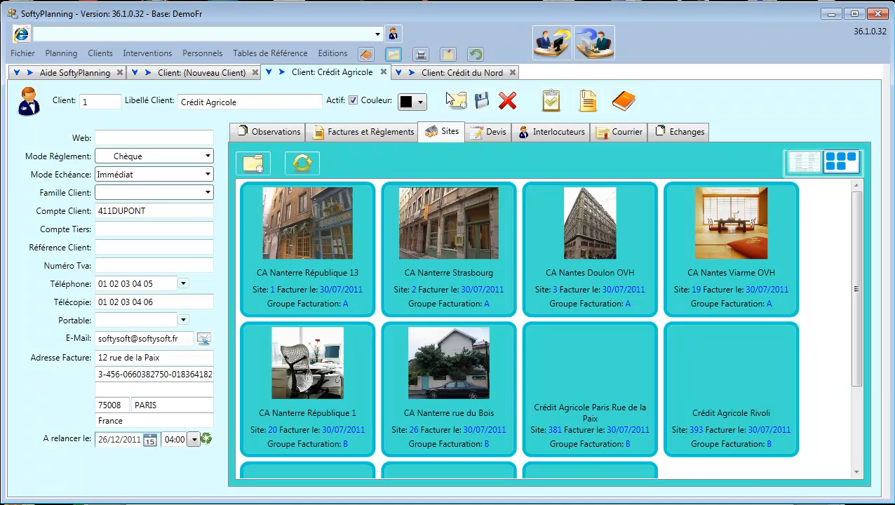
click(398, 72)
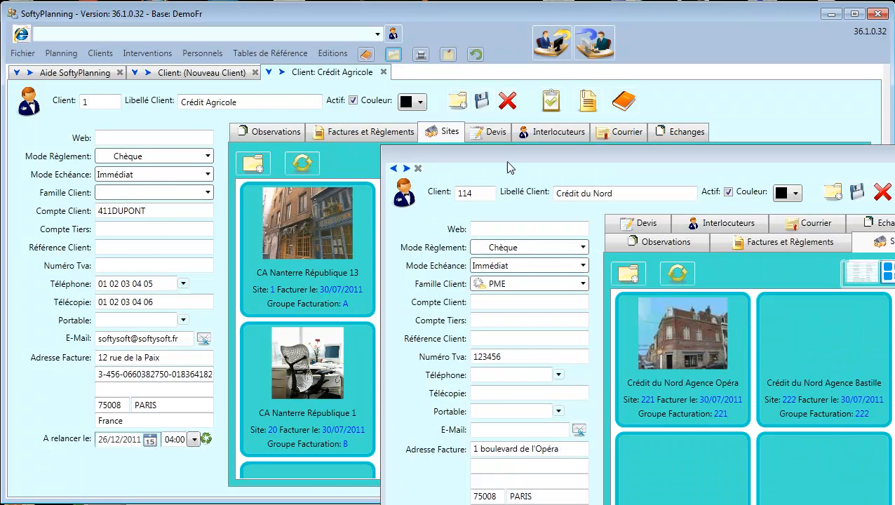
drag(502, 153, 179, 41)
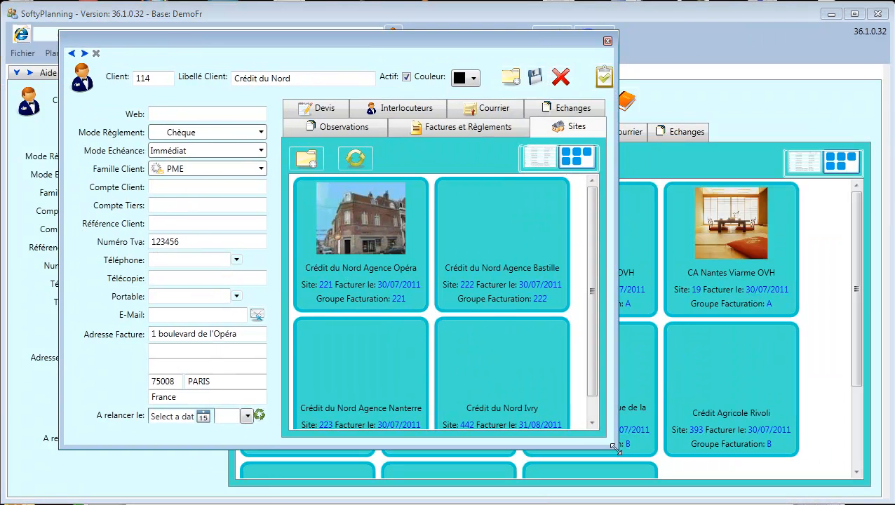
drag(616, 449, 828, 477)
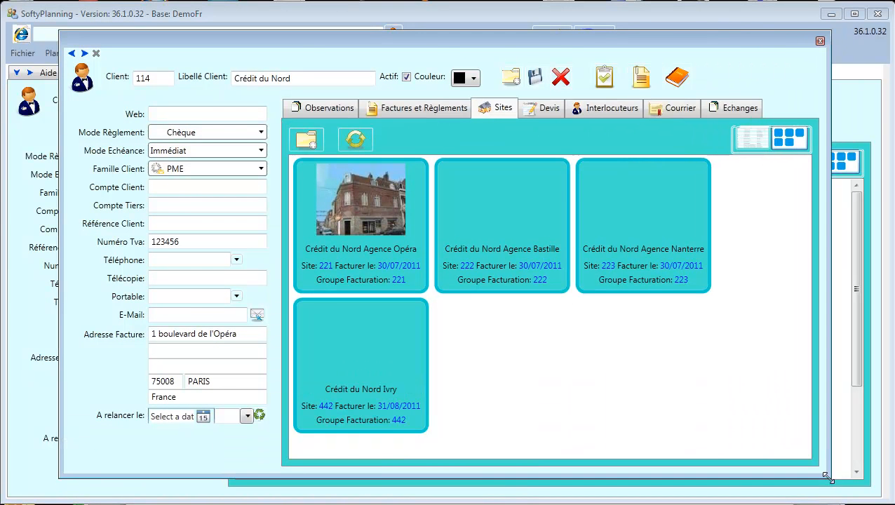
click(820, 42)
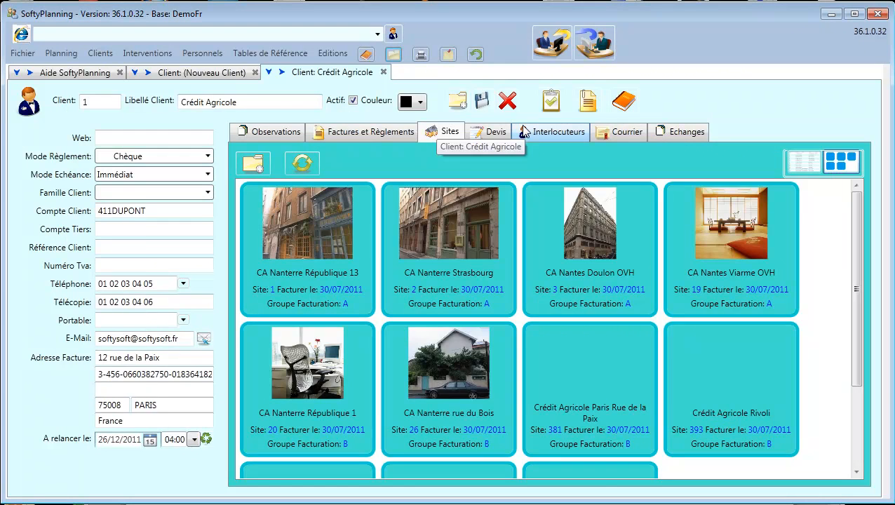
click(204, 73)
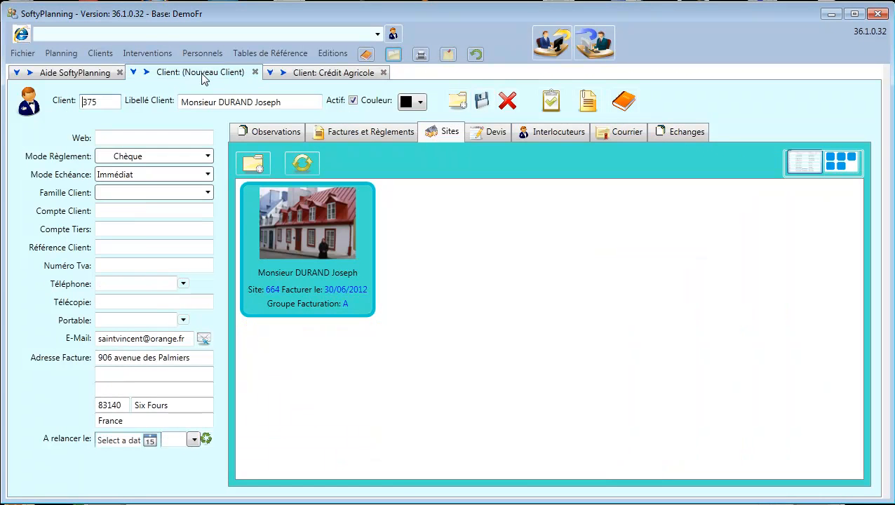
click(383, 72)
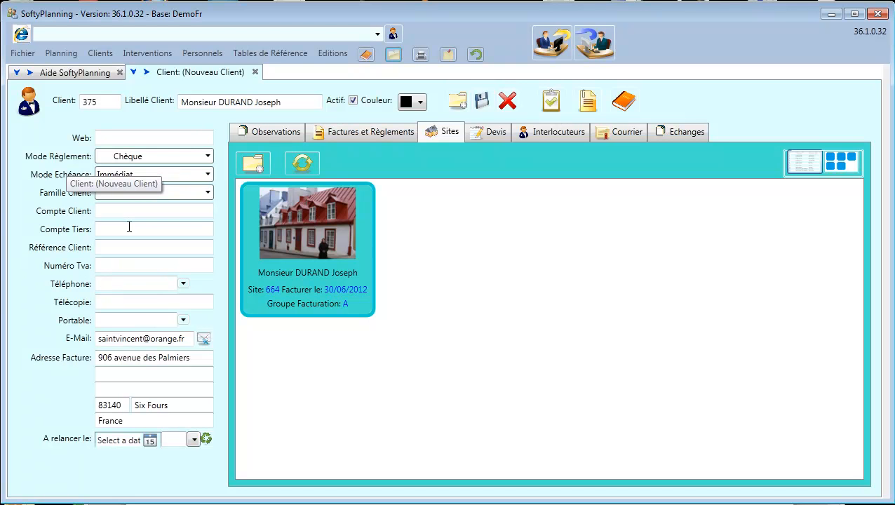
click(123, 227)
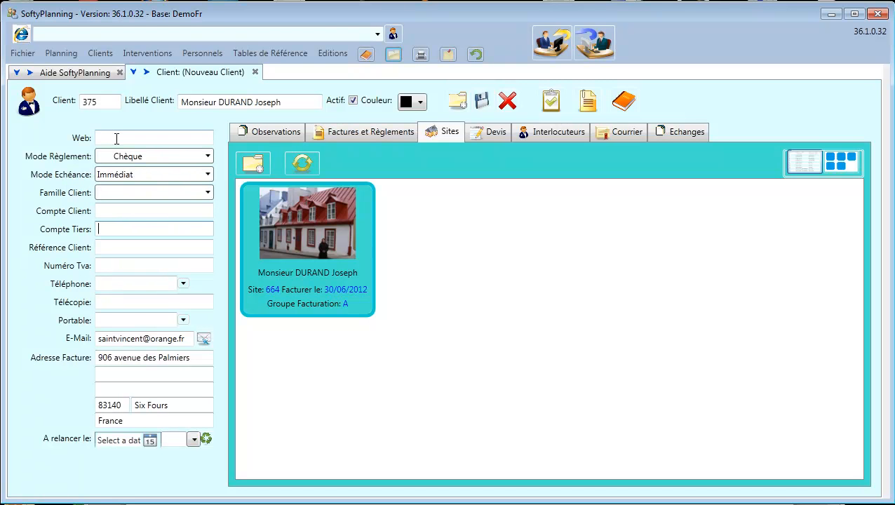
click(129, 161)
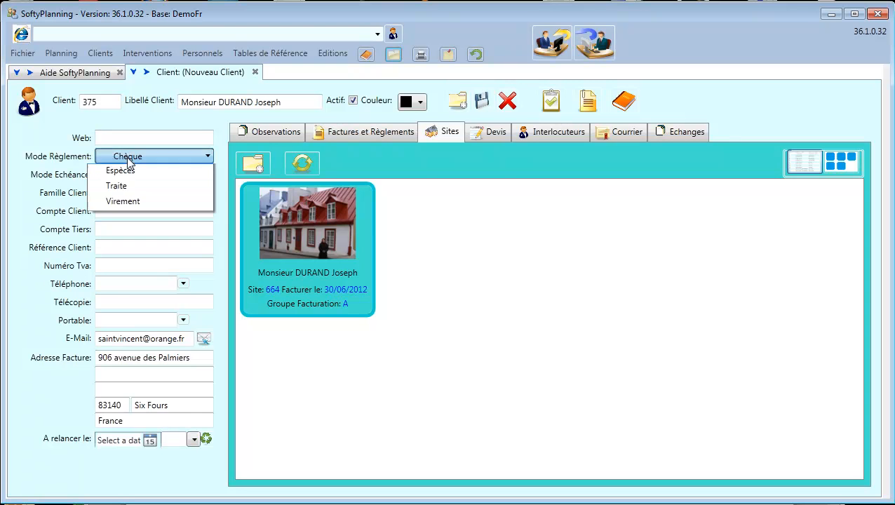
click(128, 161)
click(128, 177)
click(128, 187)
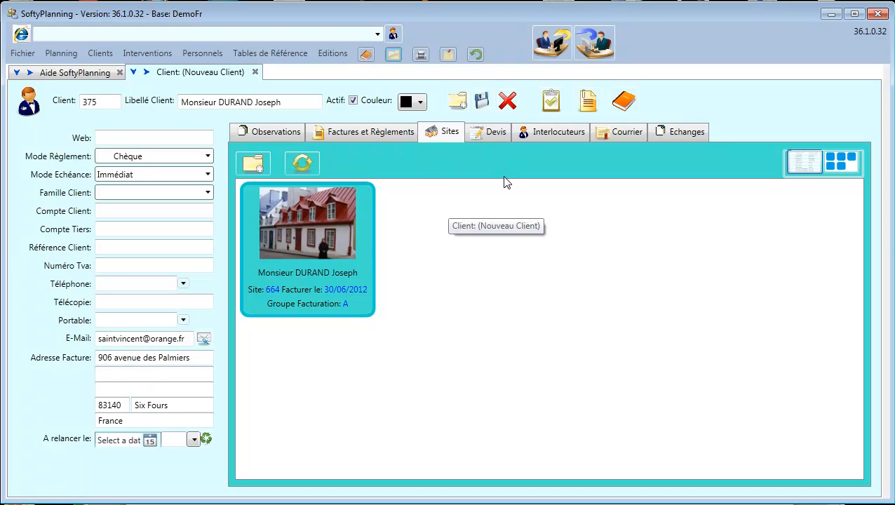
Open site 664 via Voir le Site, showing monthly billing with next invoice 30/06/2012.
right_click(317, 222)
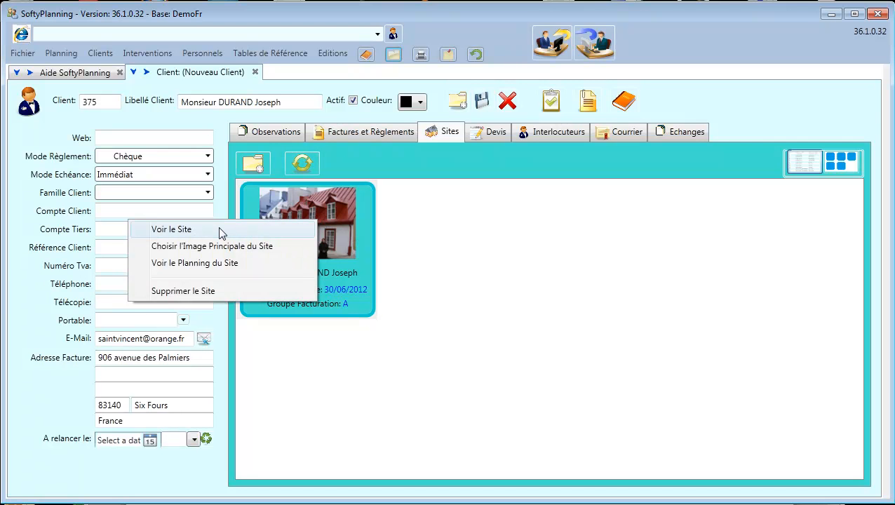
click(184, 226)
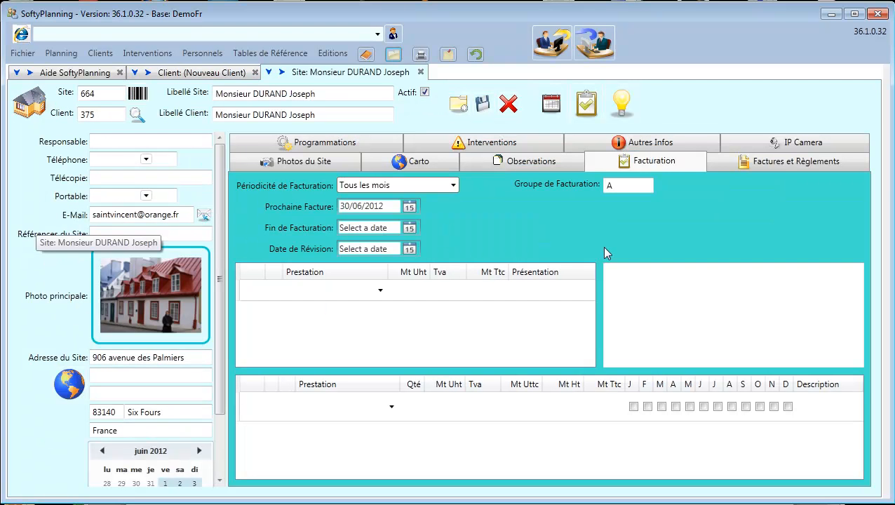
click(323, 94)
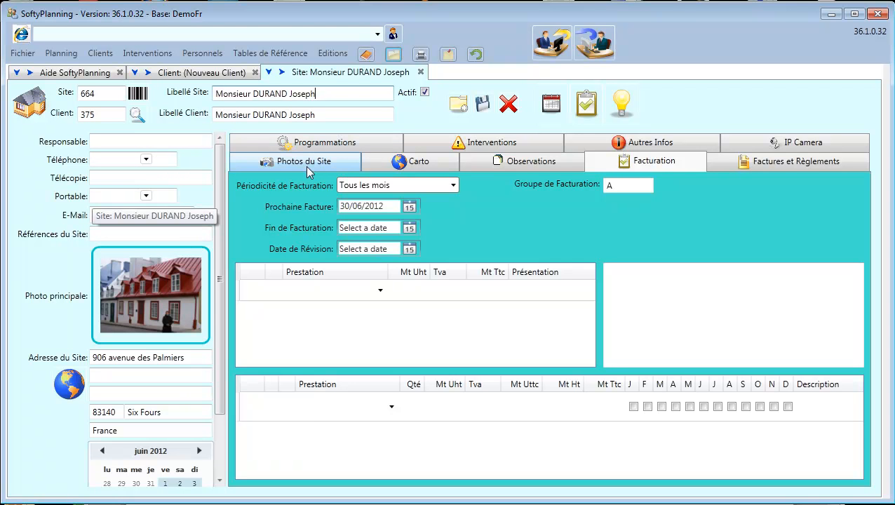
Locate site 664's address on the Carto map near Six-Fours-les-Plages, then open Photos du Site.
click(67, 388)
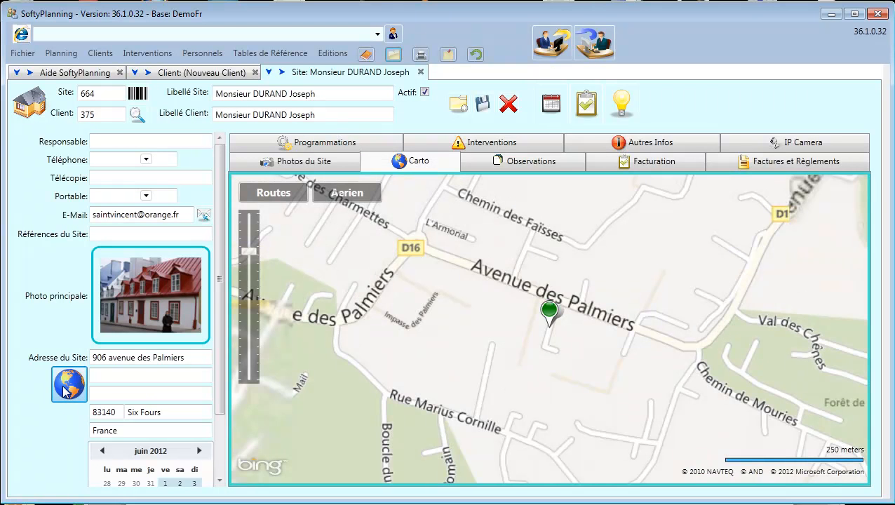
scroll(531, 374, down, 3)
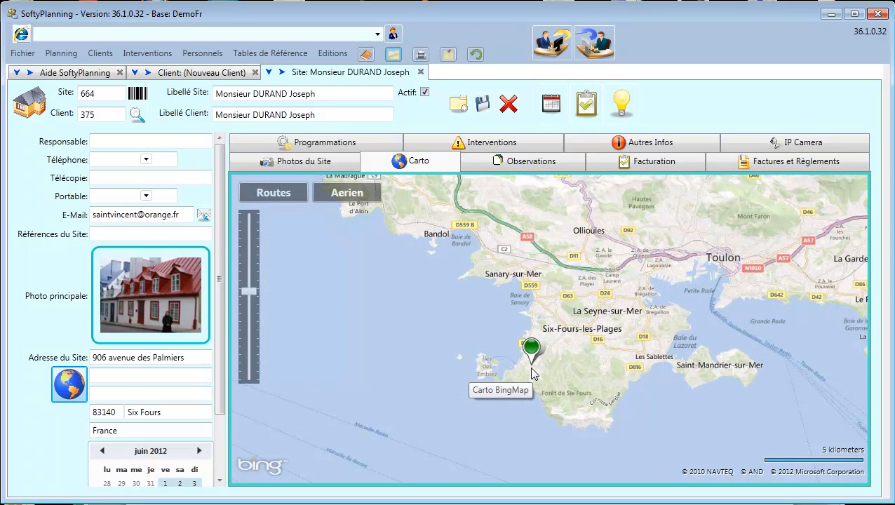
scroll(531, 374, up, 3)
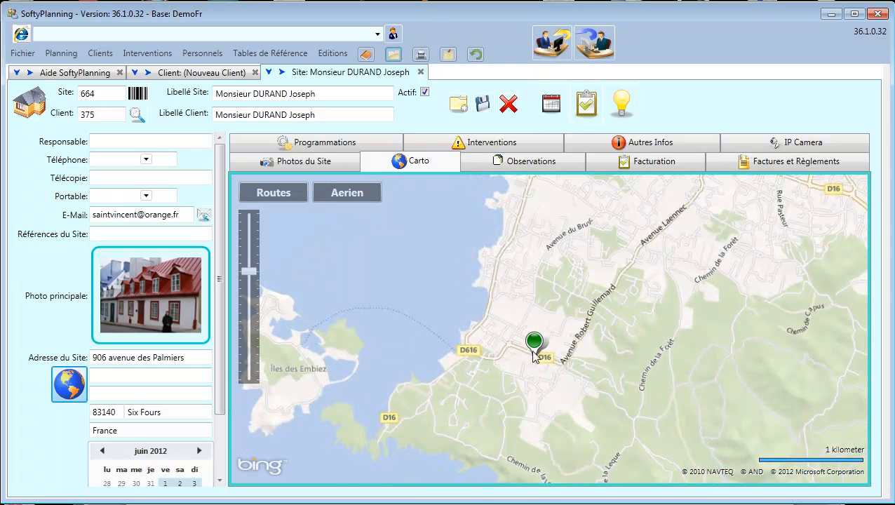
mouse_move(535, 356)
scroll(536, 356, up, 2)
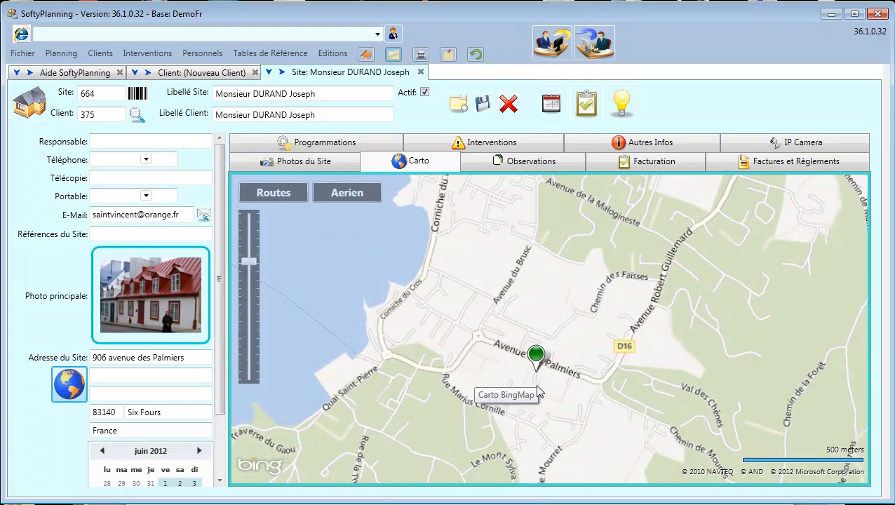
scroll(538, 386, up, 1)
scroll(547, 309, down, 1)
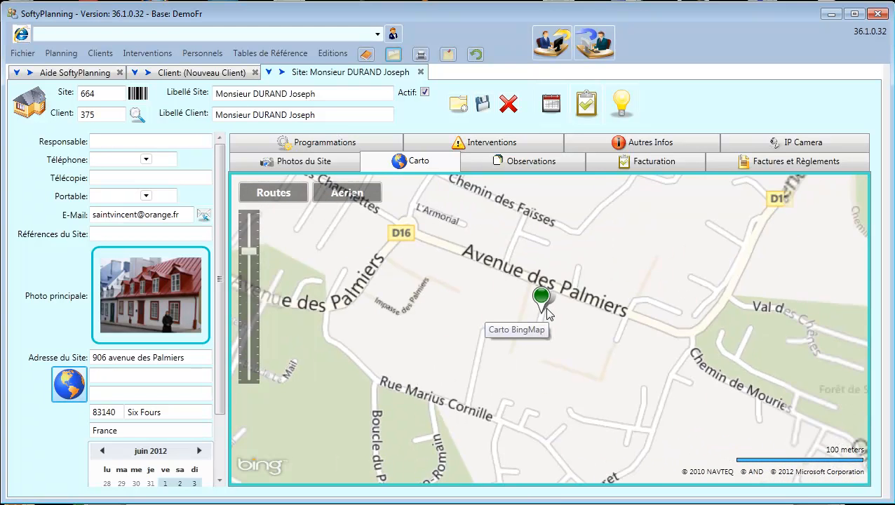
scroll(547, 313, down, 3)
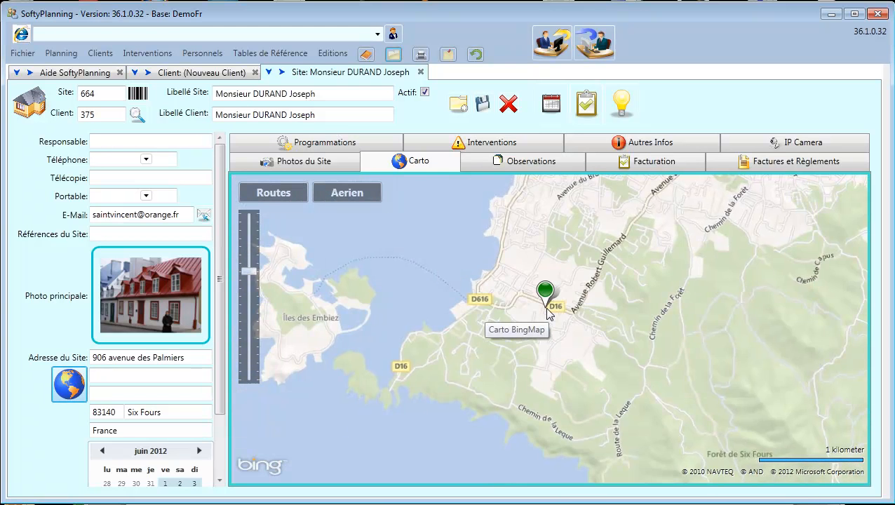
scroll(546, 313, down, 3)
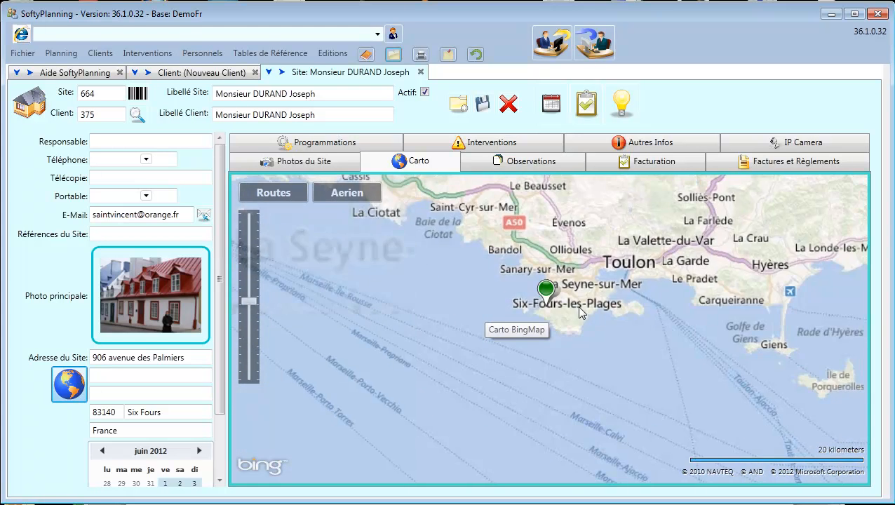
drag(494, 362, 499, 407)
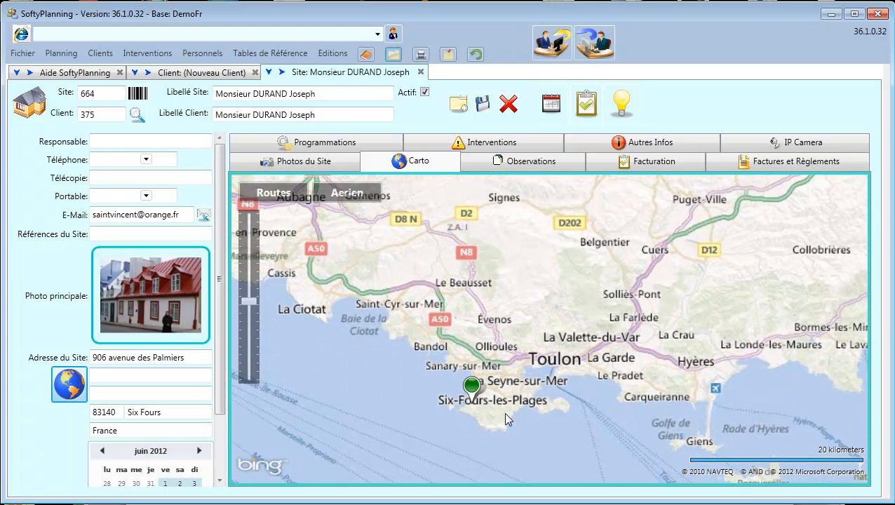
click(307, 158)
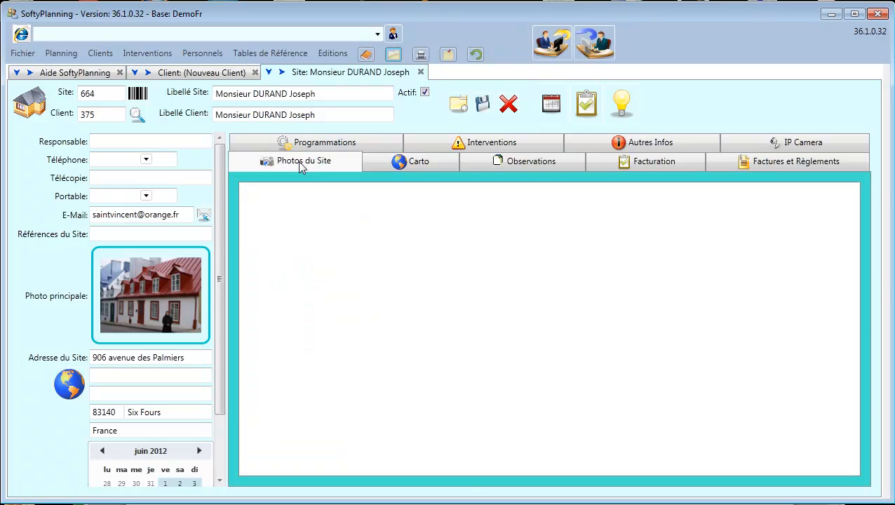
Add the Japanese room photo 19.jpg and an office chair photo to the site's pictures.
right_click(363, 267)
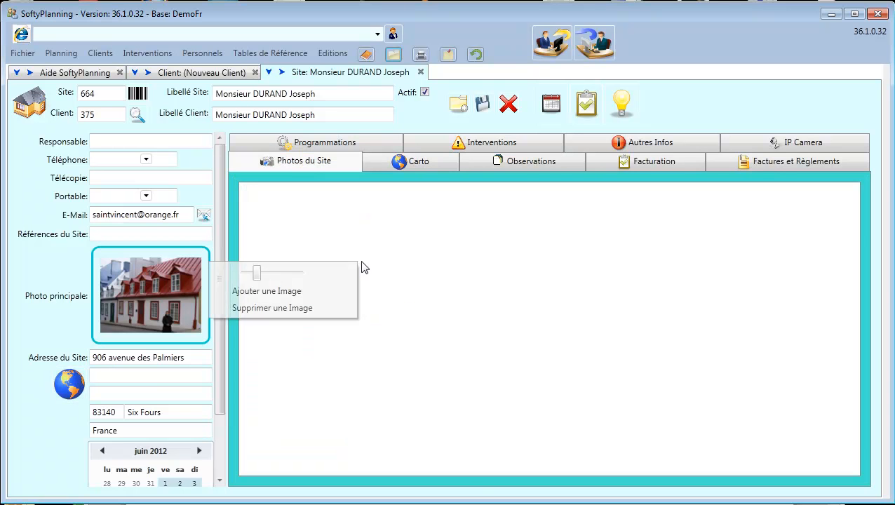
click(278, 290)
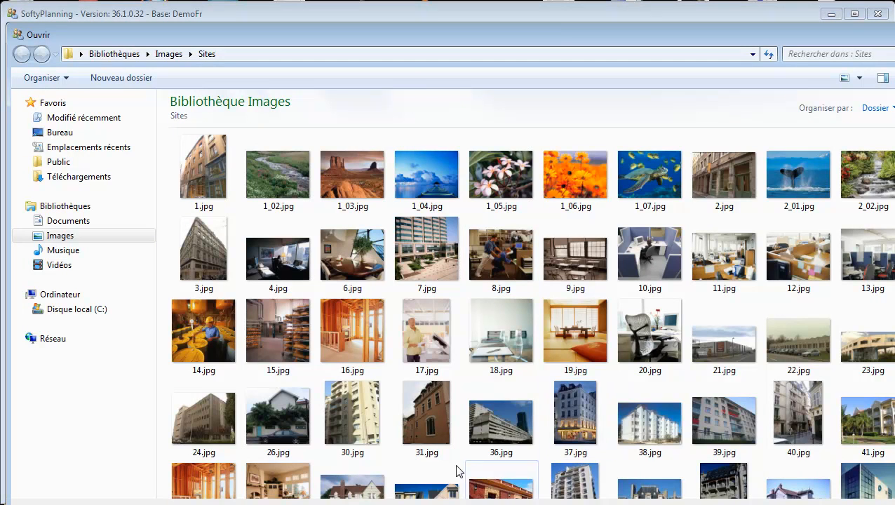
double_click(575, 339)
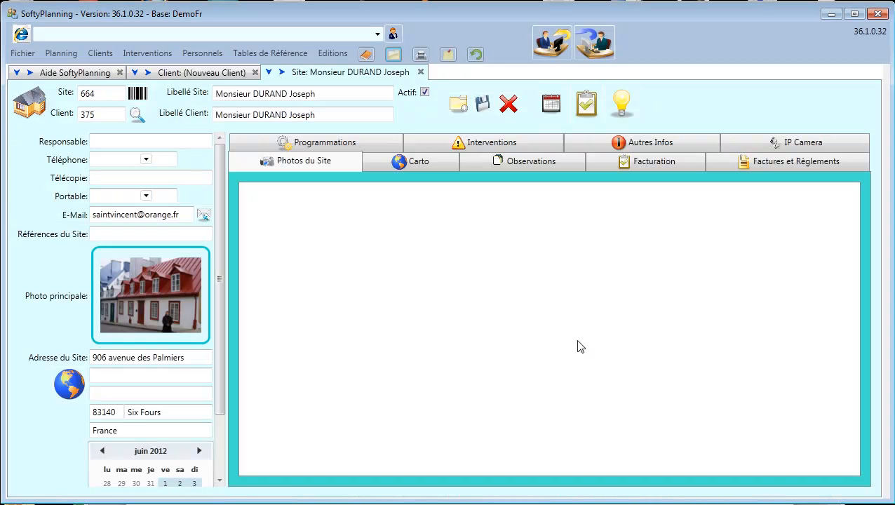
right_click(294, 268)
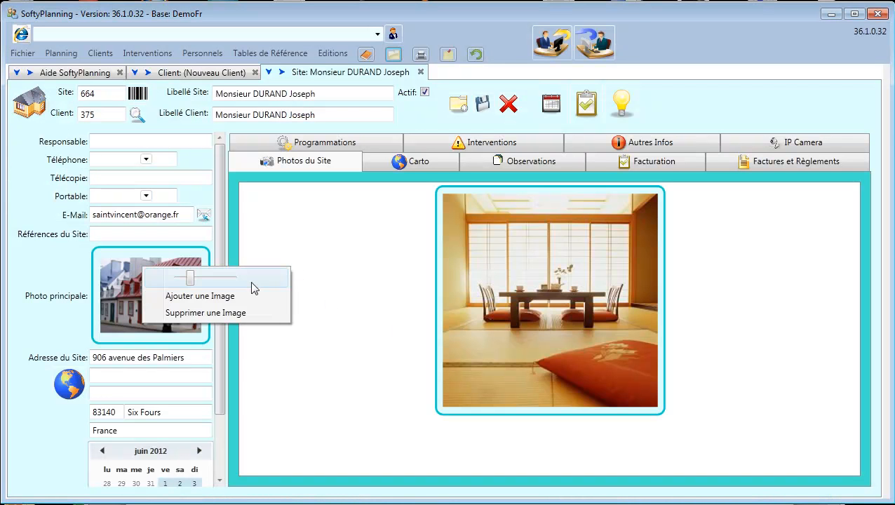
click(221, 297)
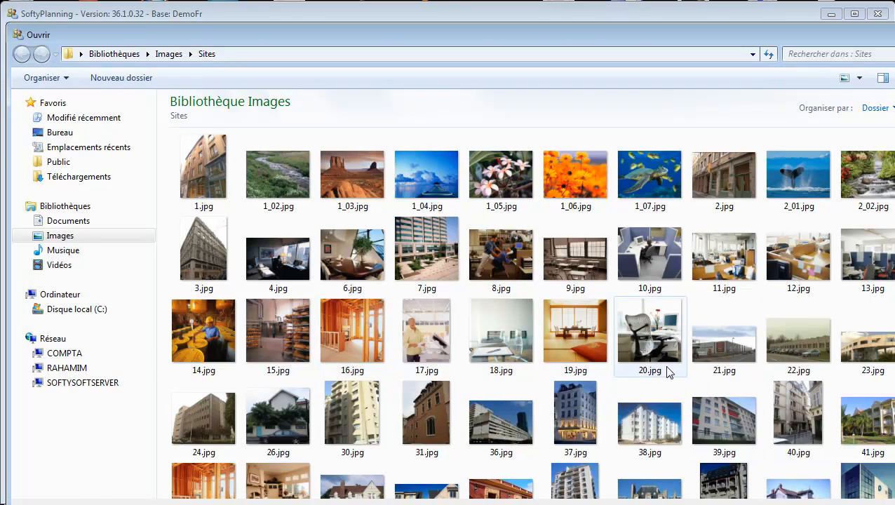
double_click(670, 351)
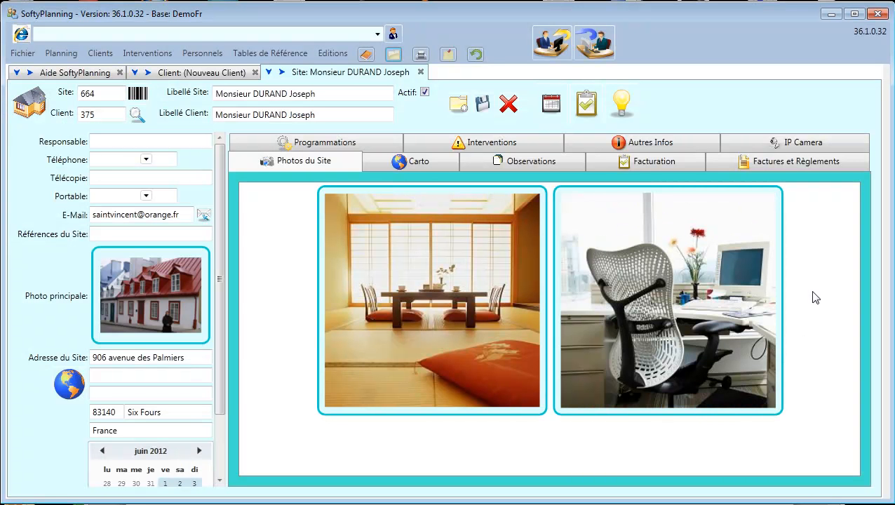
Resize the photo thumbnails, shrinking them and then enlarging them to large size.
right_click(809, 292)
mouse_move(709, 303)
mouse_down()
mouse_move(700, 311)
mouse_move(745, 296)
mouse_move(702, 313)
mouse_up()
click(755, 270)
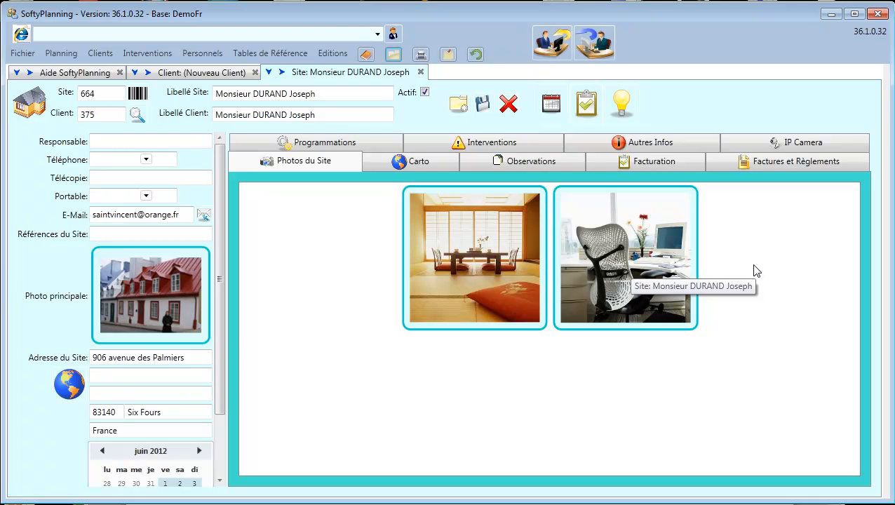
right_click(323, 242)
drag(210, 255, 218, 257)
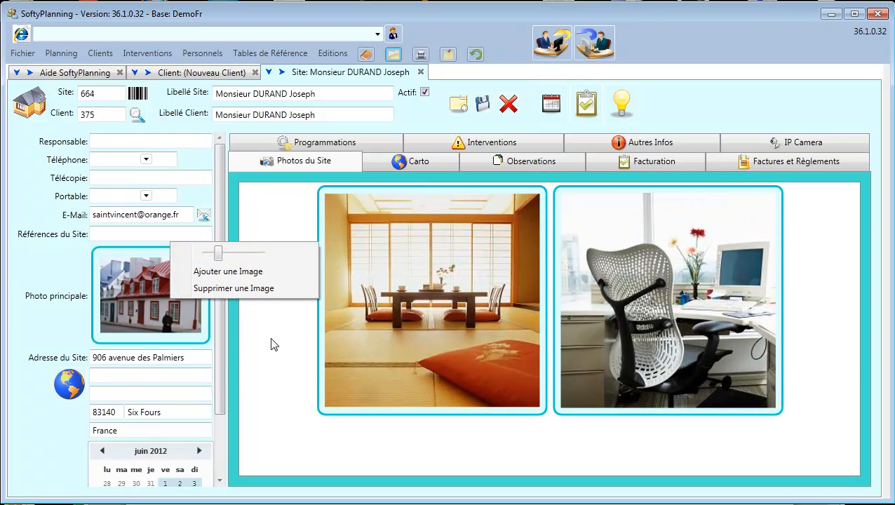
click(273, 344)
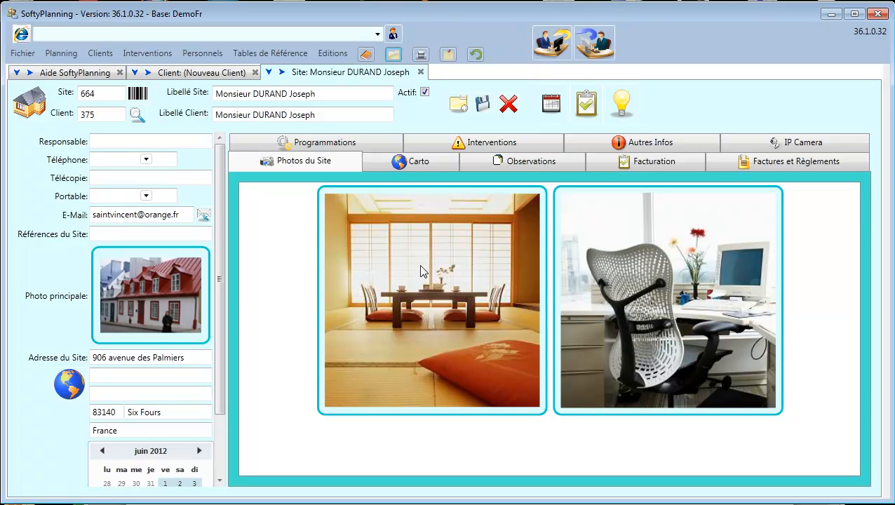
Pan the site's map around Six-Fours-les-Plages, then show the blank Observations notes.
click(428, 163)
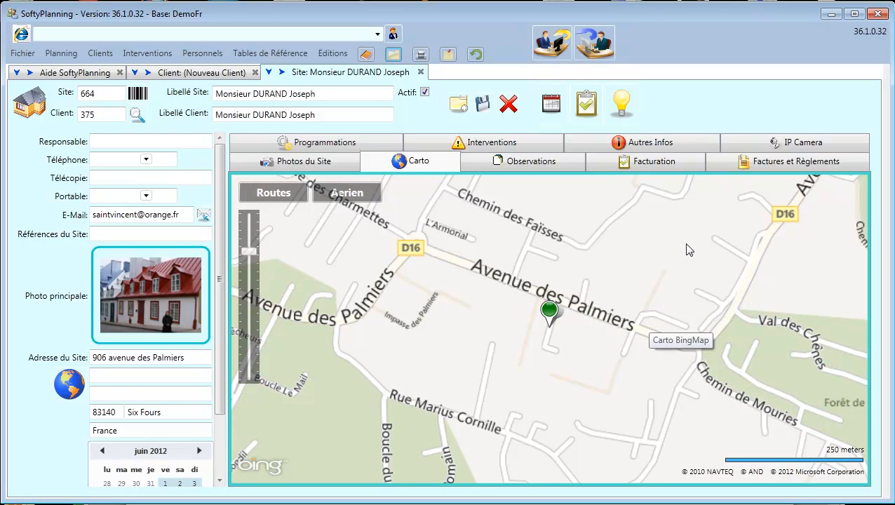
scroll(680, 289, up, 1)
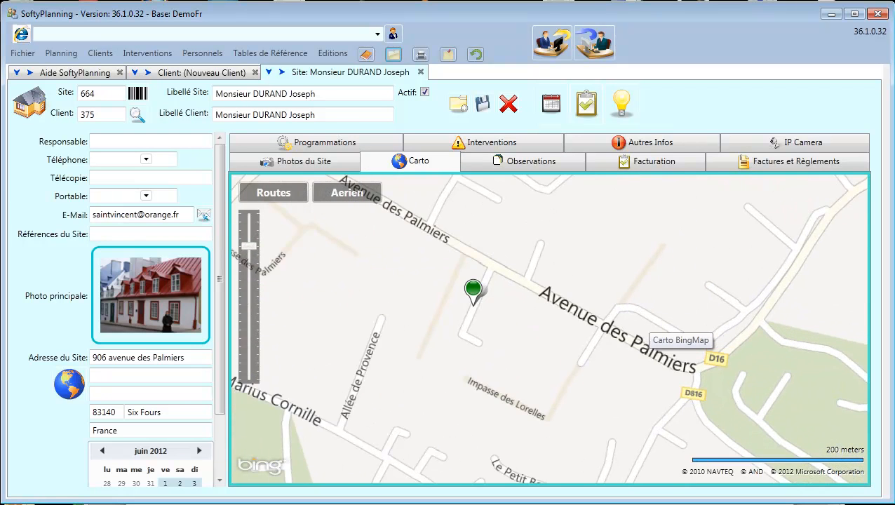
drag(620, 276, 625, 233)
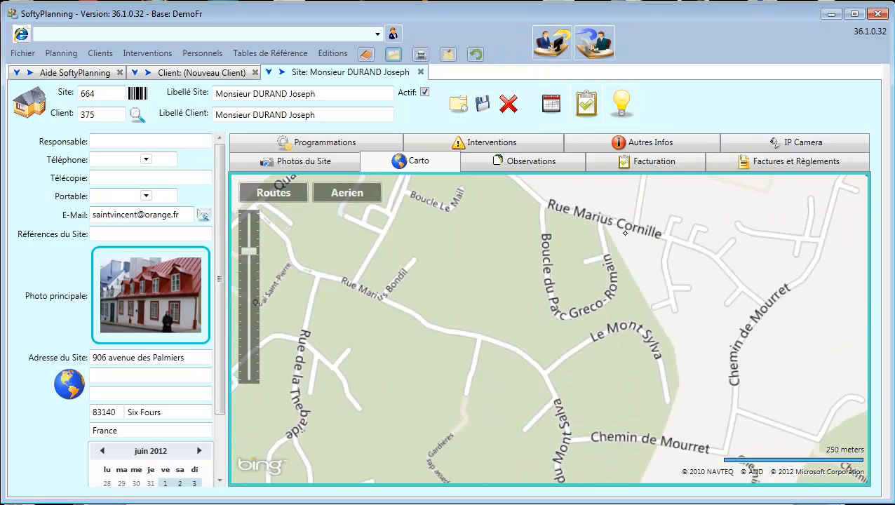
scroll(625, 232, up, 1)
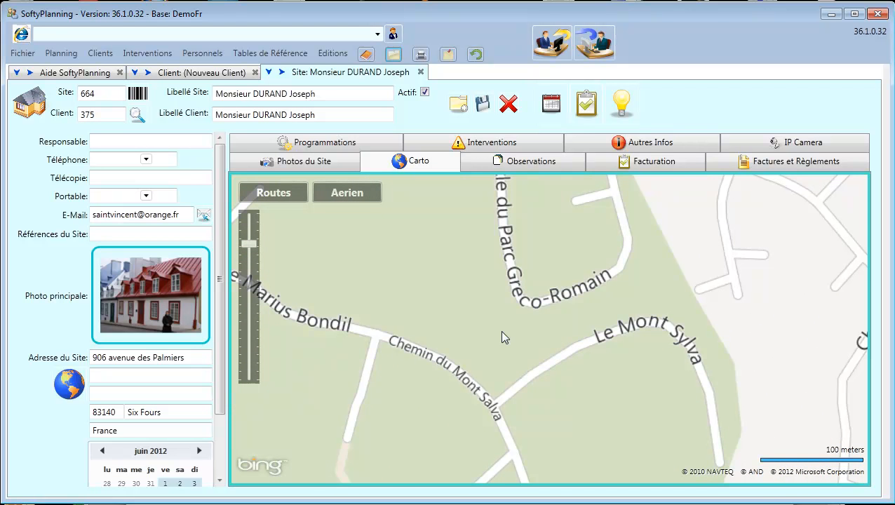
scroll(501, 332, down, 2)
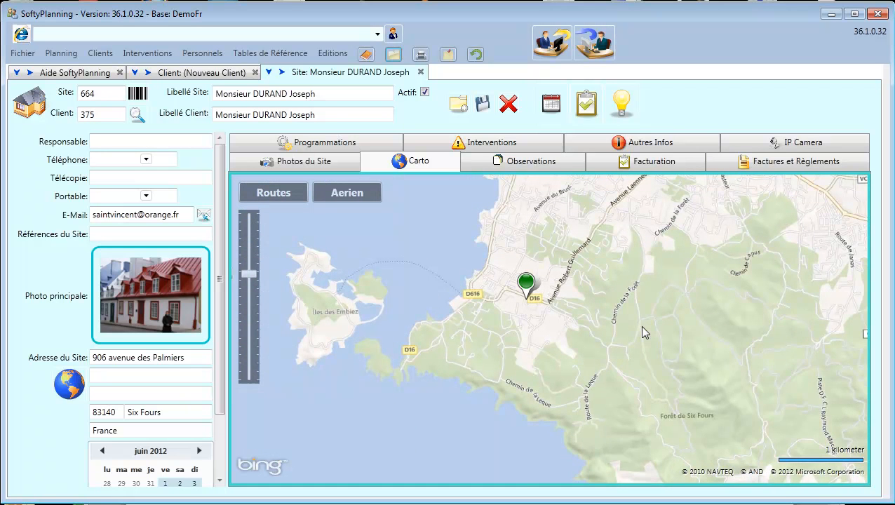
drag(640, 326, 595, 376)
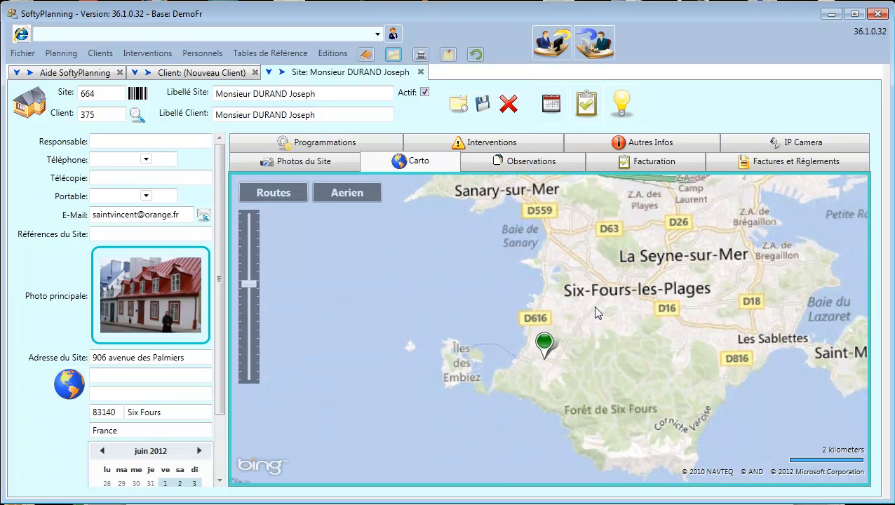
drag(502, 278, 455, 304)
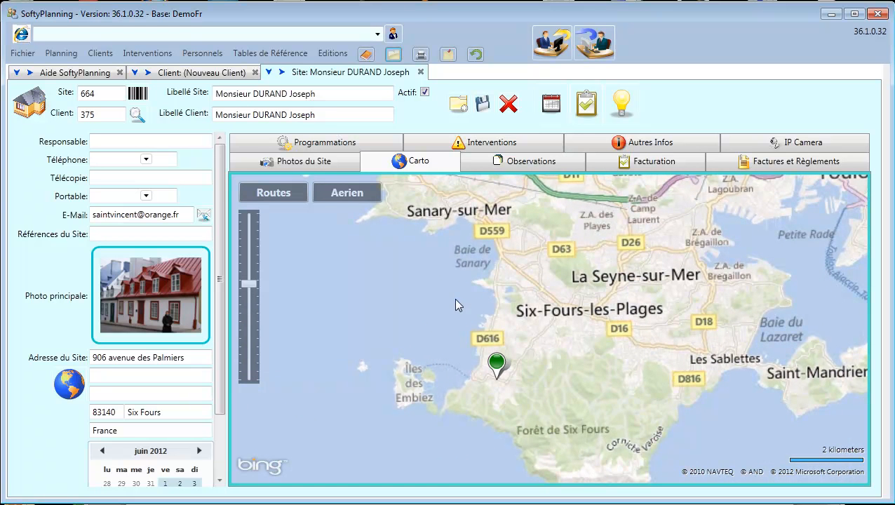
click(526, 163)
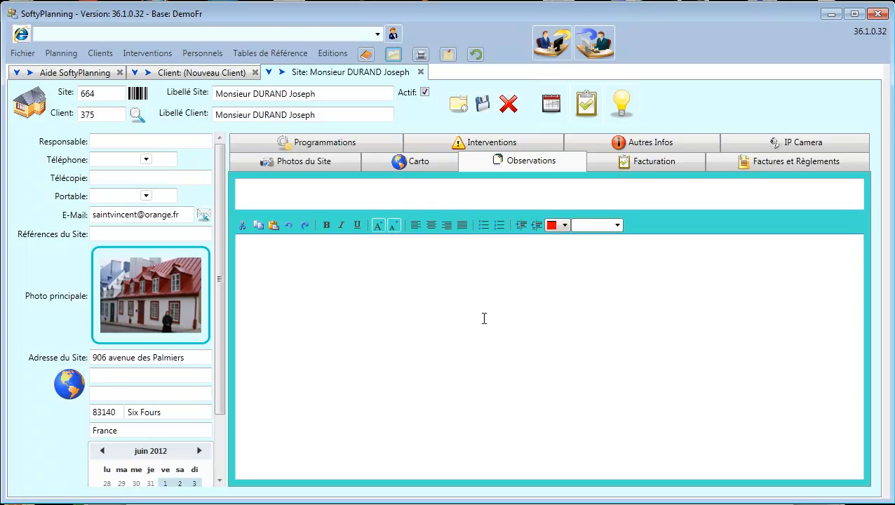
Open the Prestations catalogue from the site's Facturation settings and move it aside.
click(635, 164)
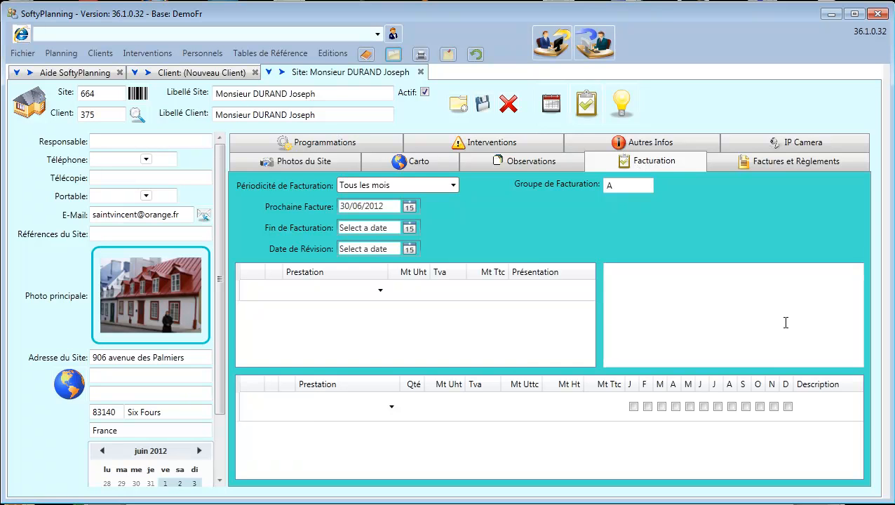
click(665, 303)
click(380, 290)
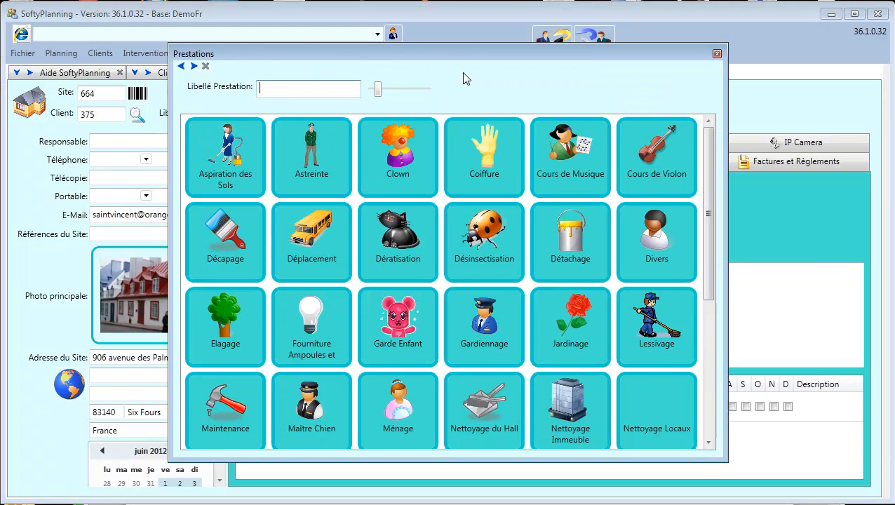
drag(465, 56, 580, 24)
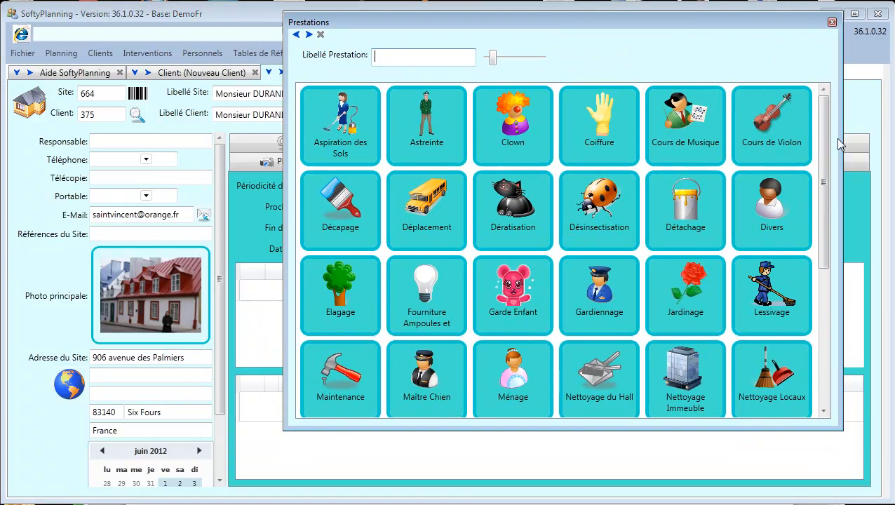
drag(822, 130, 821, 167)
Review the Ménage (20.00 tax-inclusive) and Jardinage service details, then scroll the catalogue down.
right_click(508, 307)
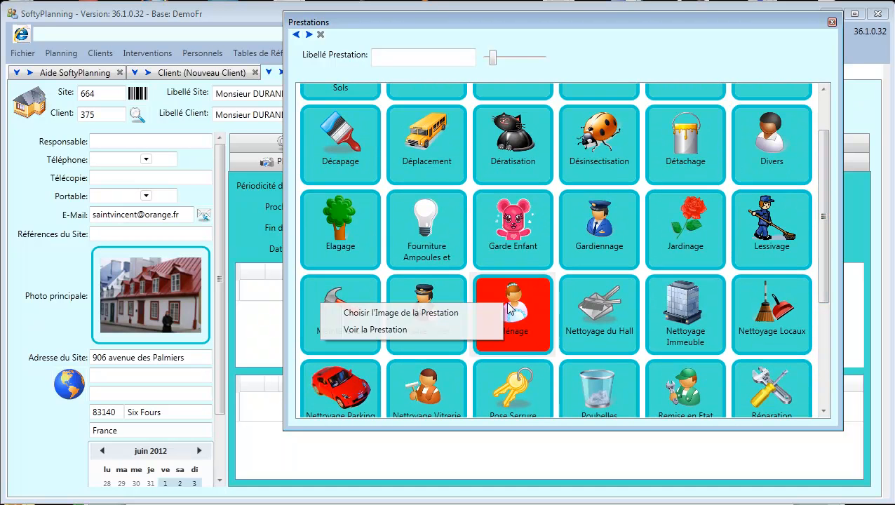
click(378, 330)
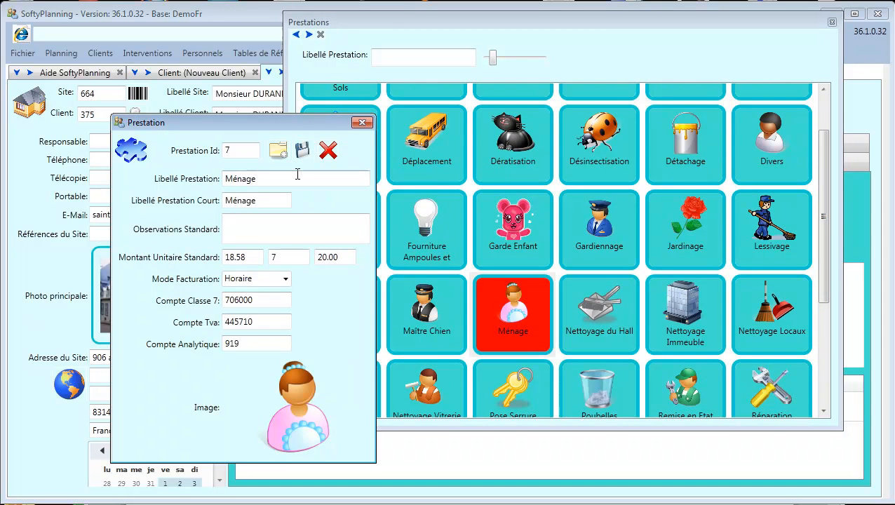
drag(279, 124, 549, 100)
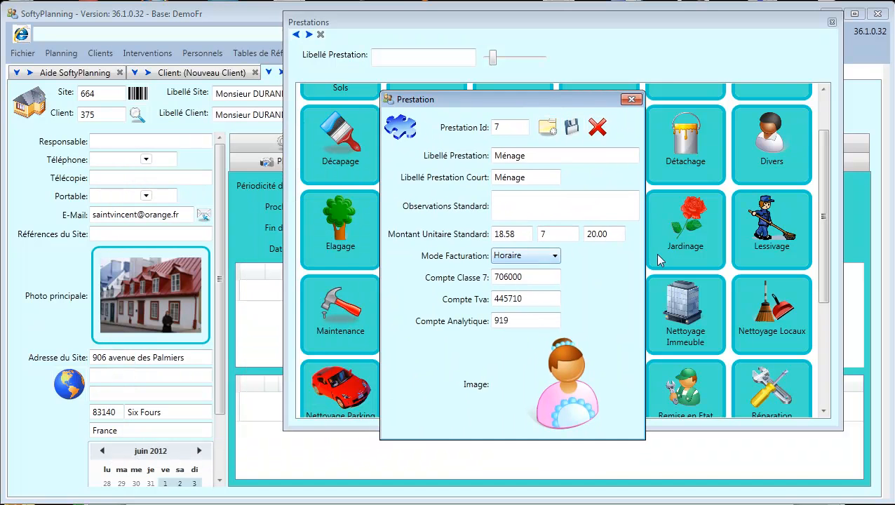
drag(623, 233, 586, 234)
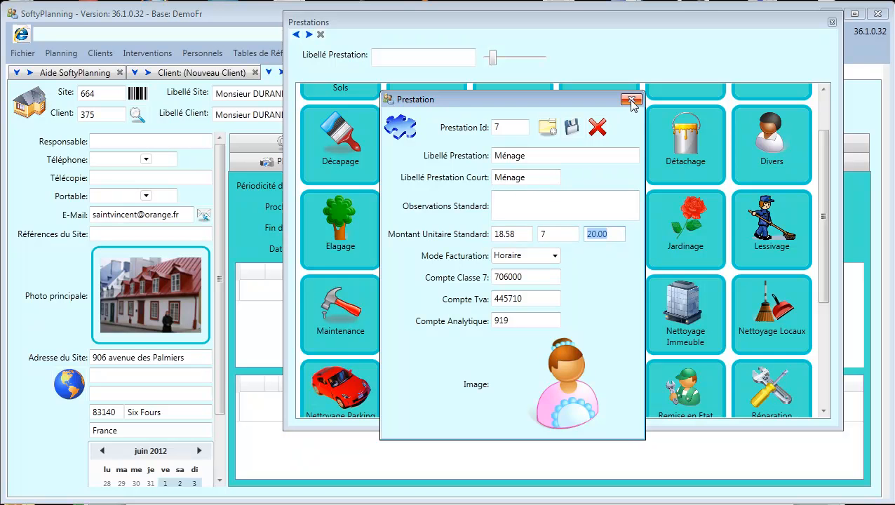
click(631, 100)
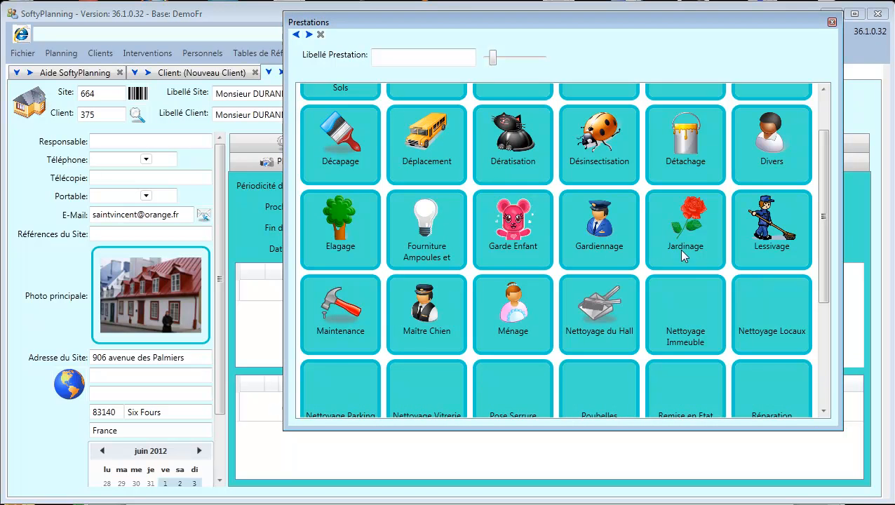
right_click(682, 257)
click(566, 256)
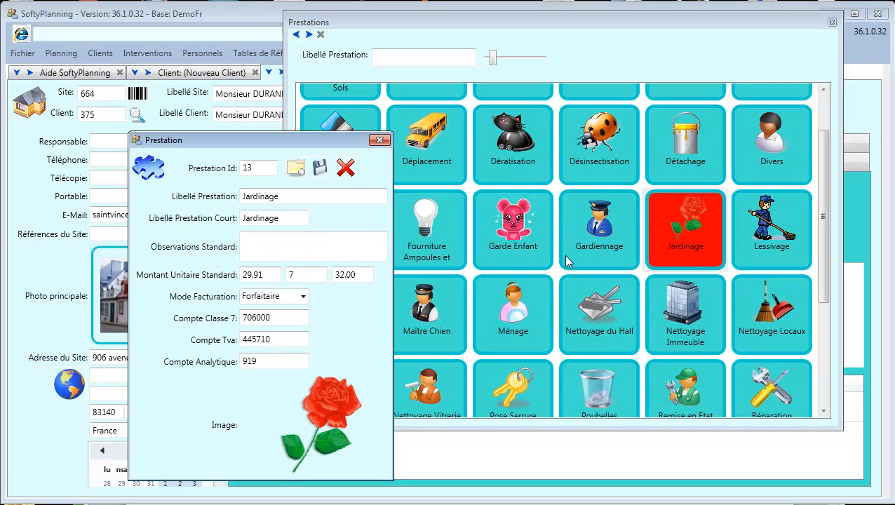
drag(282, 143, 498, 115)
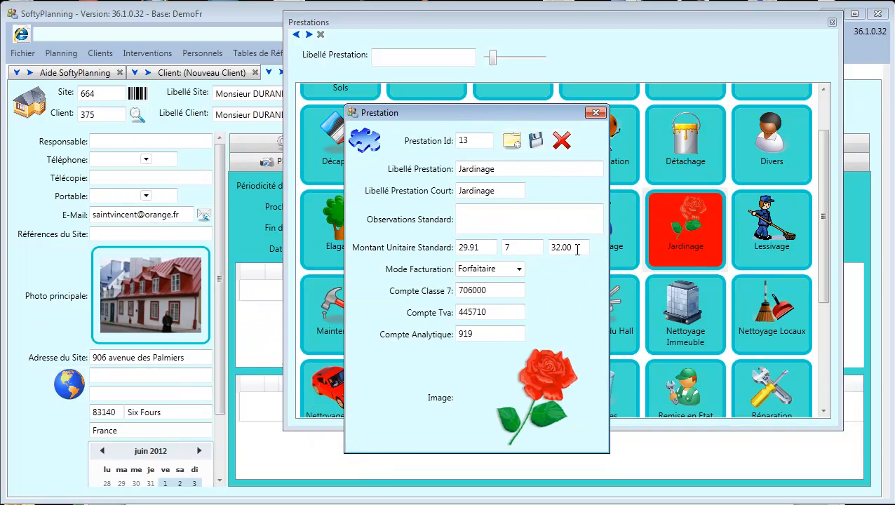
click(595, 114)
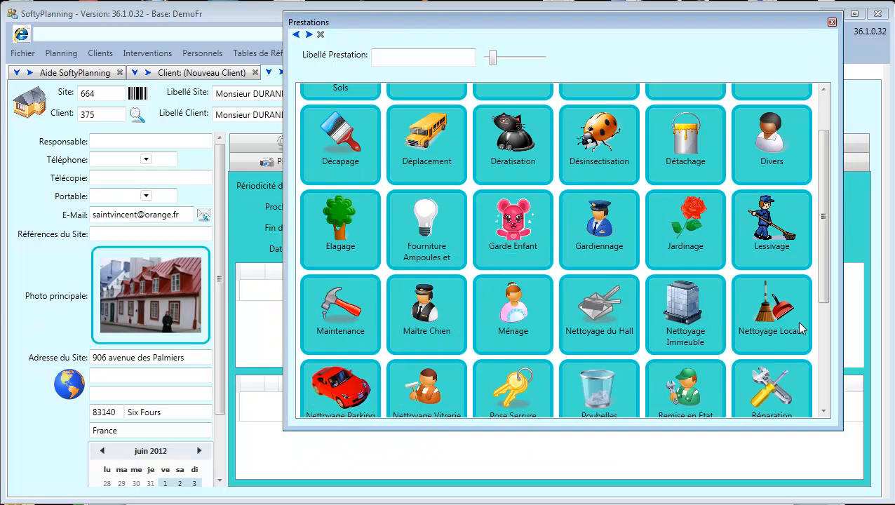
drag(823, 243, 827, 382)
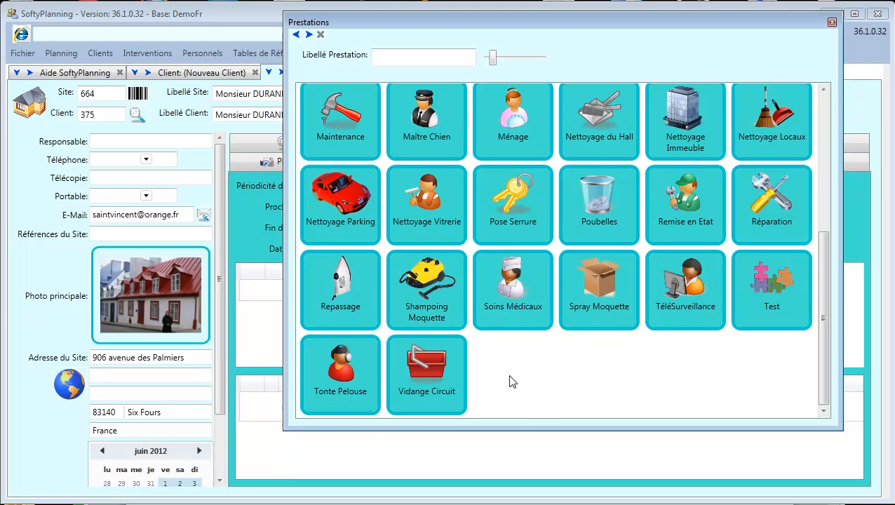
Add a Ménage row to the billing grid with a 19.50 tax-inclusive amount.
click(832, 22)
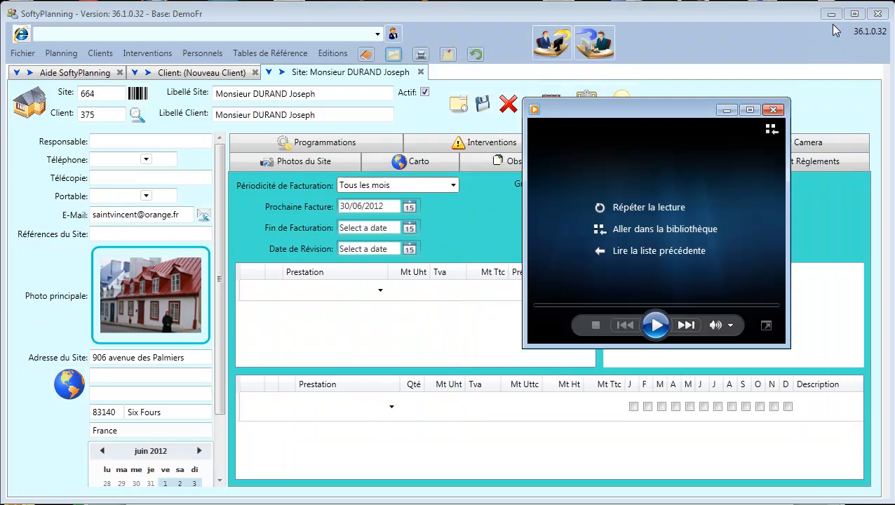
click(773, 110)
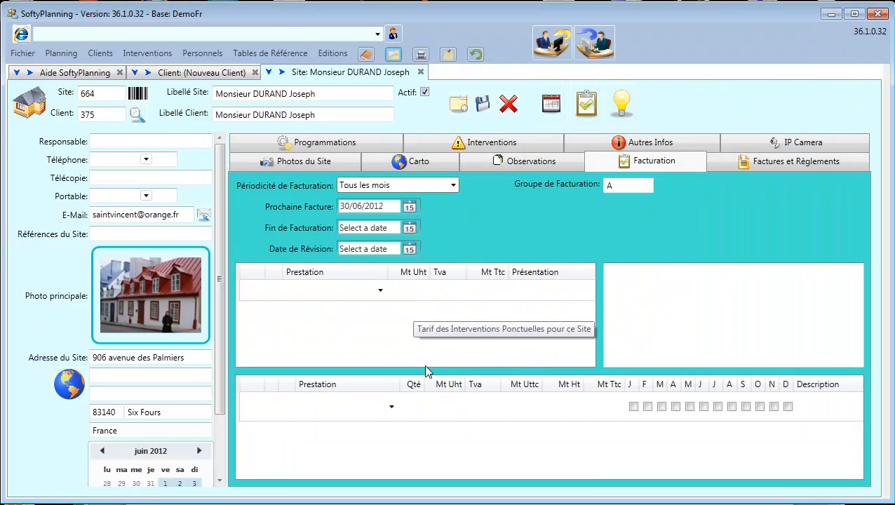
click(381, 292)
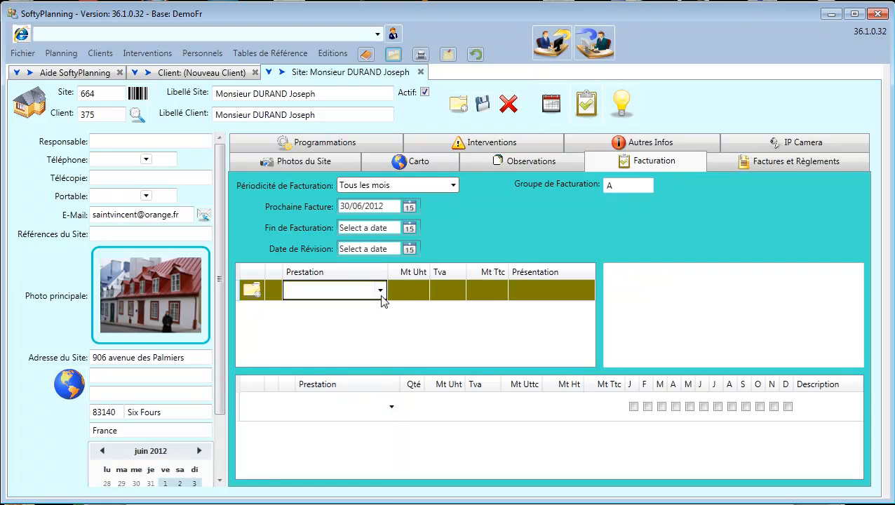
click(380, 290)
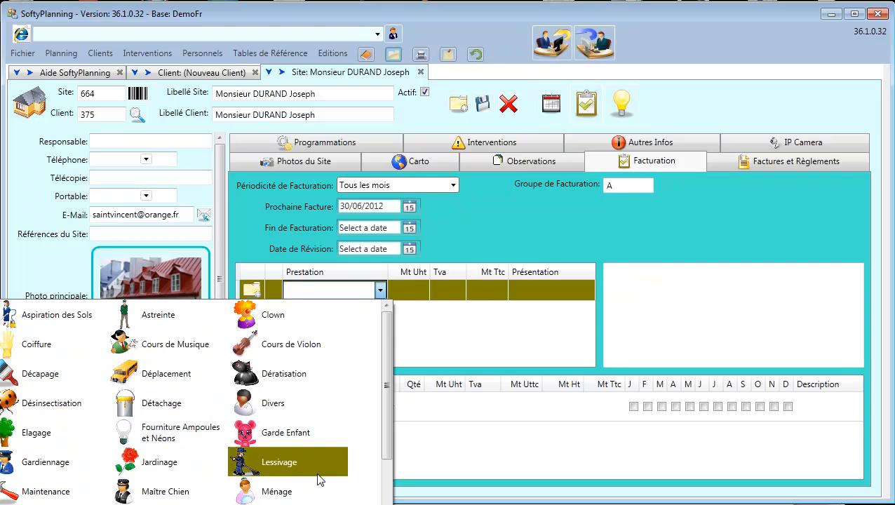
click(278, 490)
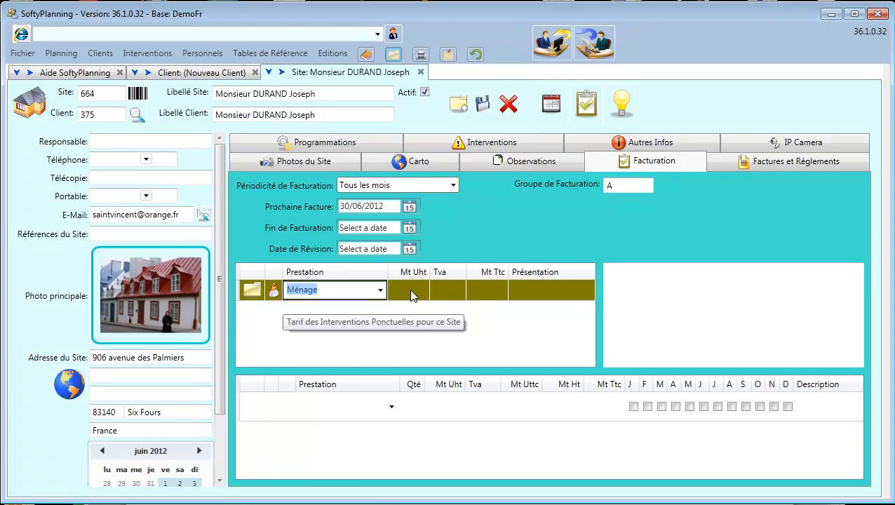
click(482, 297)
text(19)
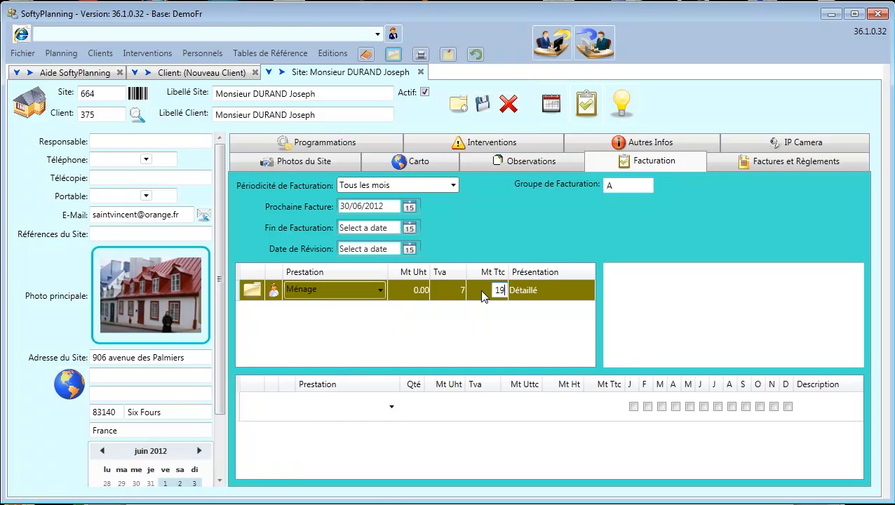
text(.5)
key(Return)
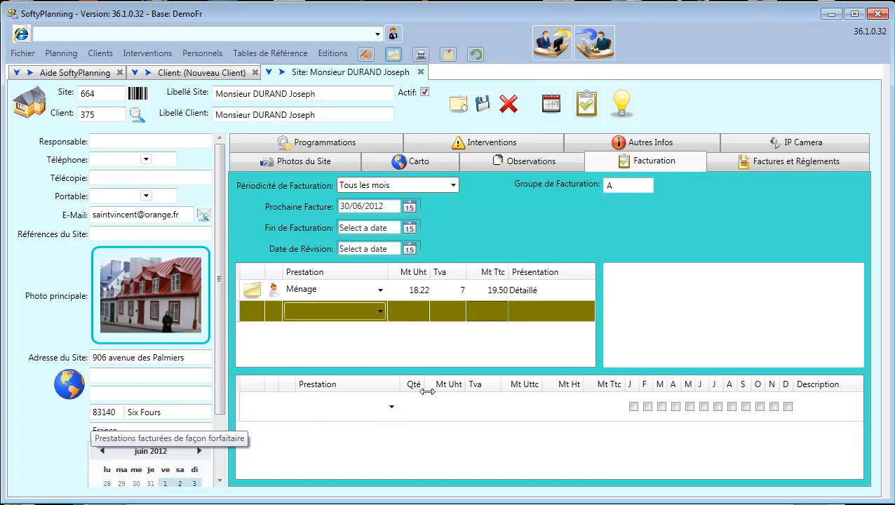
click(707, 276)
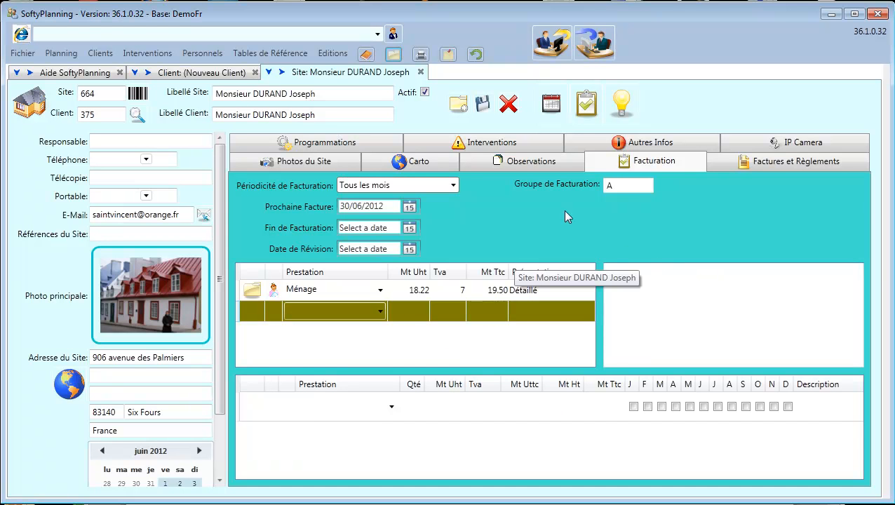
Create programmation 609 under Programmations and open its form over the site details.
click(302, 144)
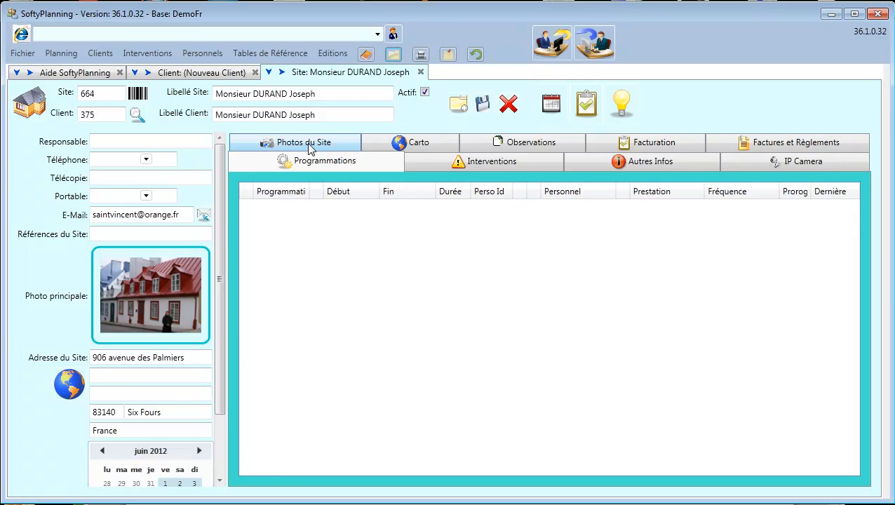
right_click(351, 259)
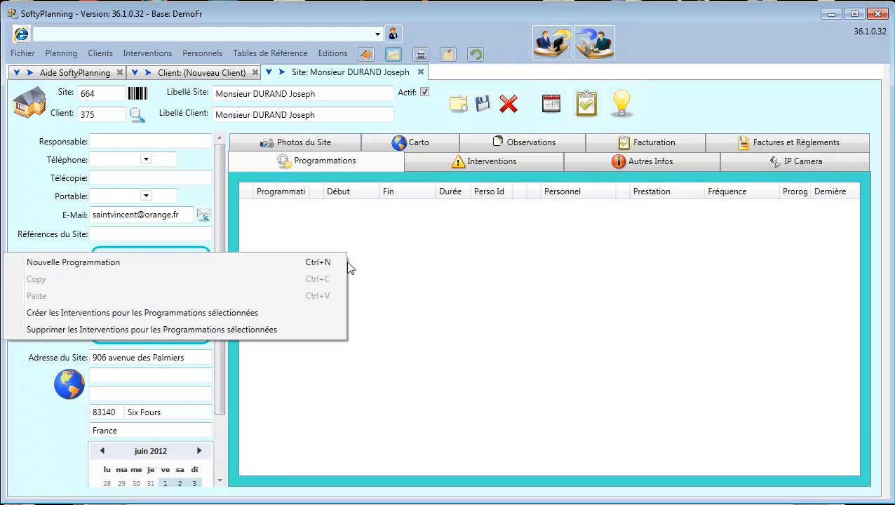
click(301, 262)
click(338, 211)
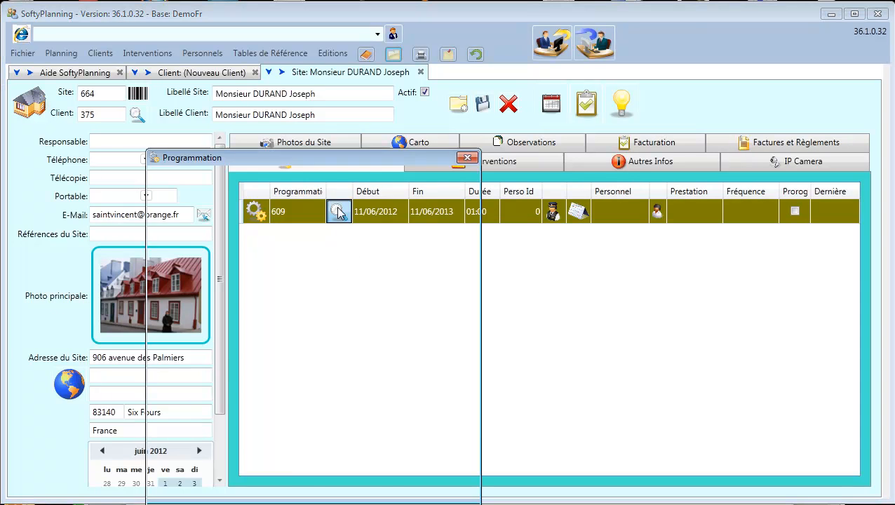
drag(325, 157, 263, 64)
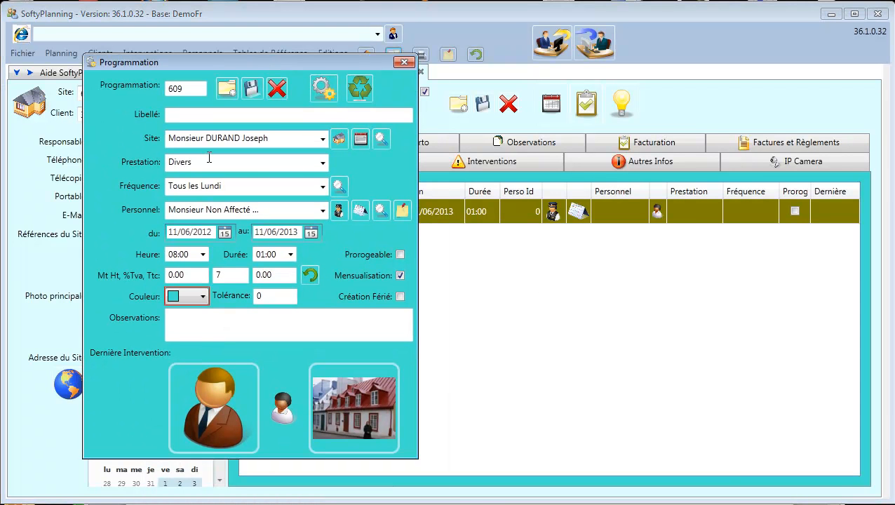
Set the programmation's service to Ménage with the Tous les Lundi frequency.
click(324, 163)
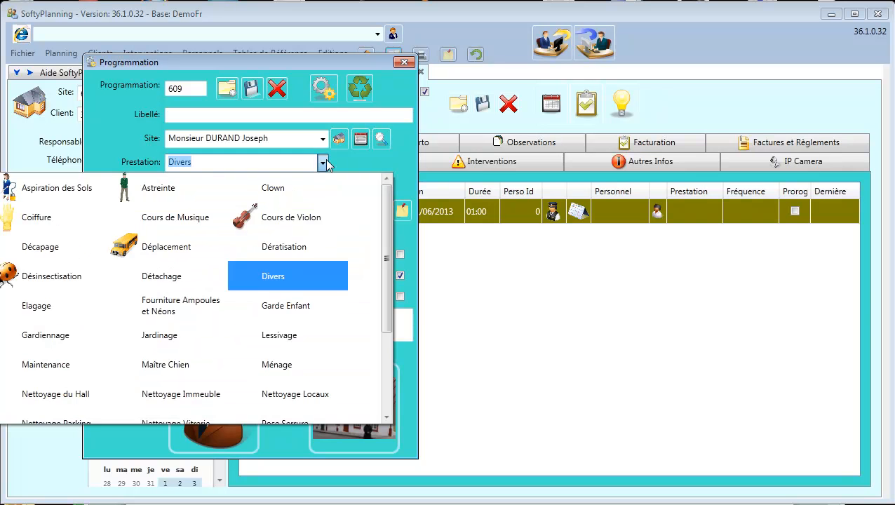
click(294, 366)
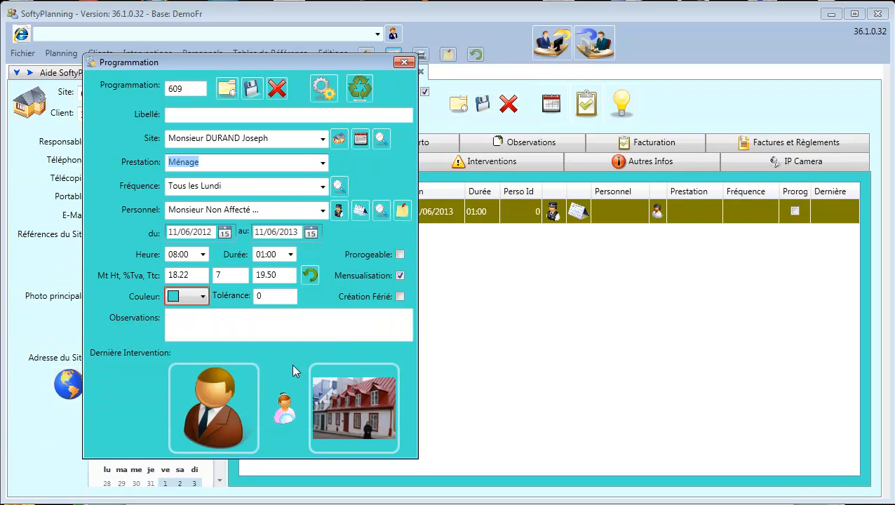
click(322, 188)
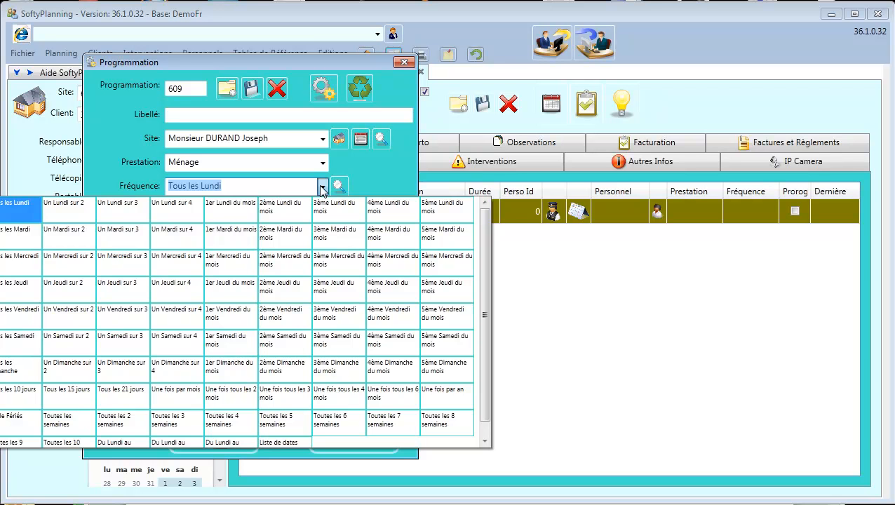
click(323, 188)
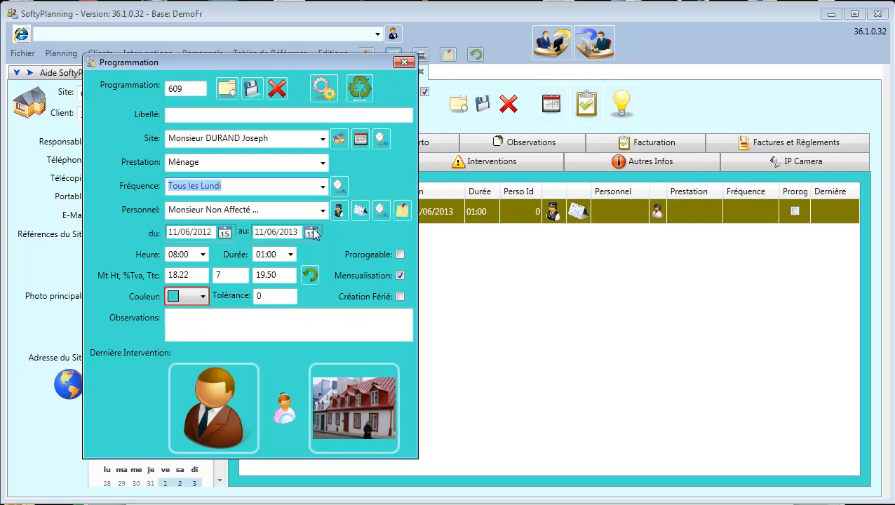
Colour the programmation Lime green and add the note 'attention moquette fragile'.
click(203, 297)
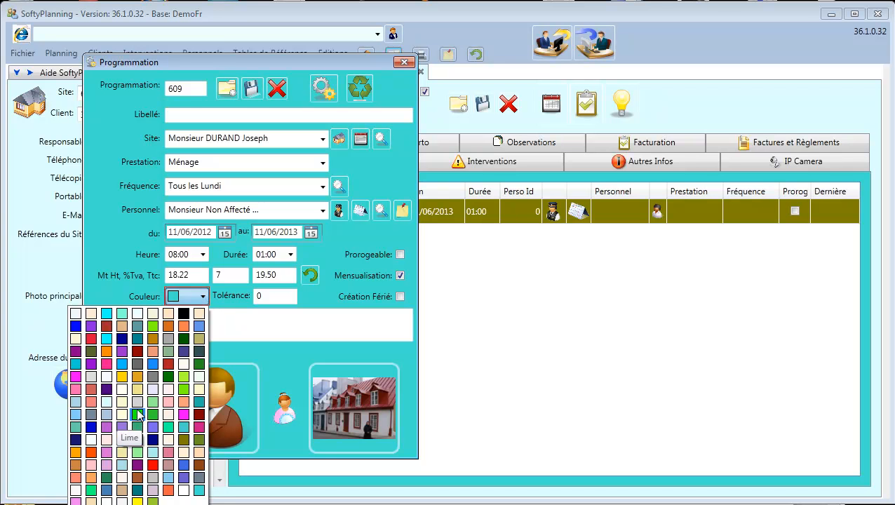
click(137, 414)
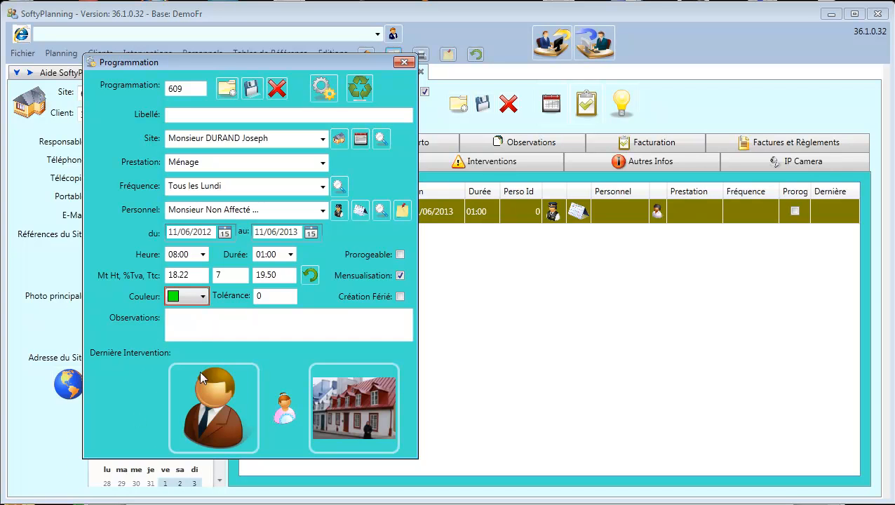
click(218, 326)
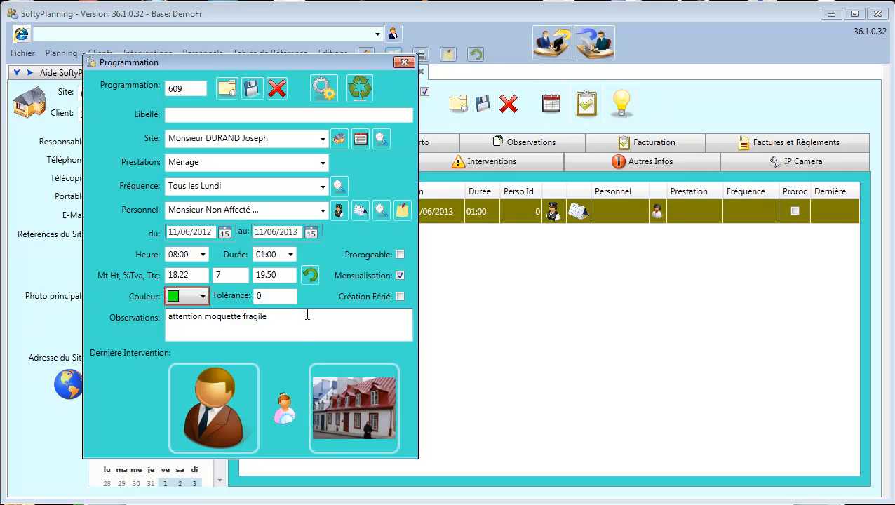
Set Durée to 02:00 for 36.45 HT / 39.00 TTC, leaving Personnel unchanged.
click(291, 256)
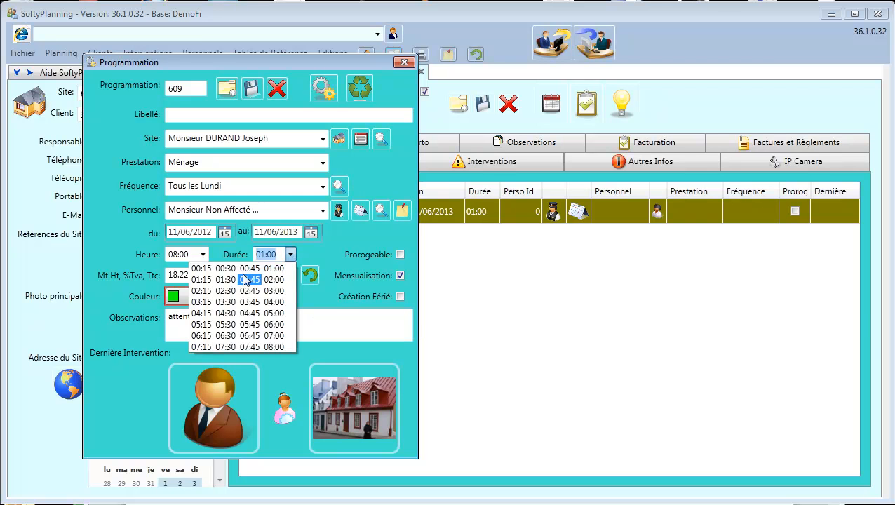
click(274, 279)
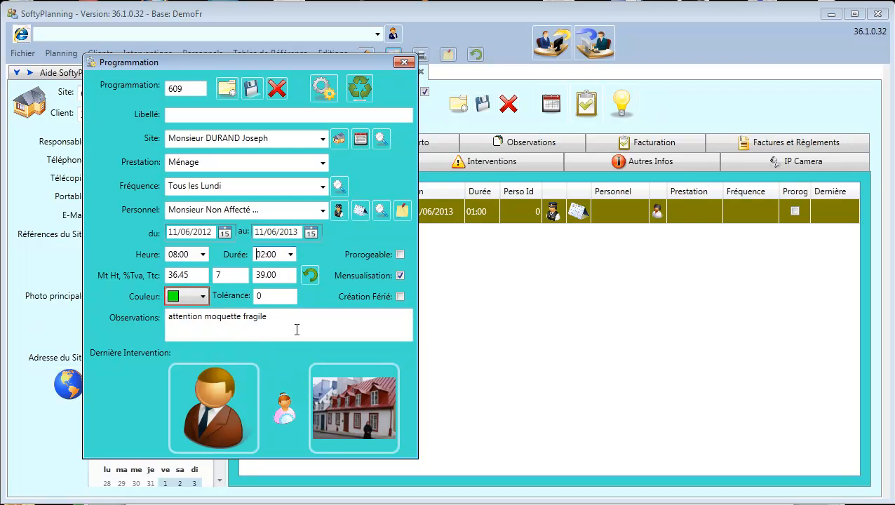
click(282, 275)
click(289, 332)
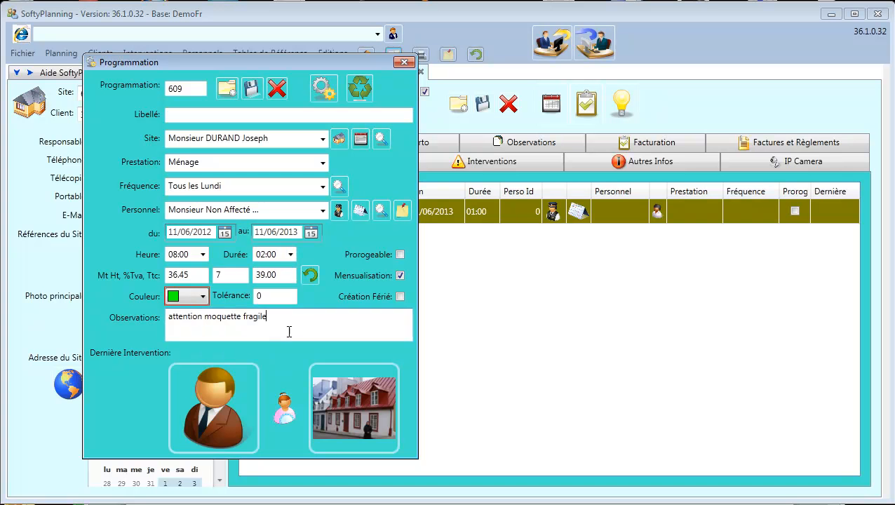
click(323, 212)
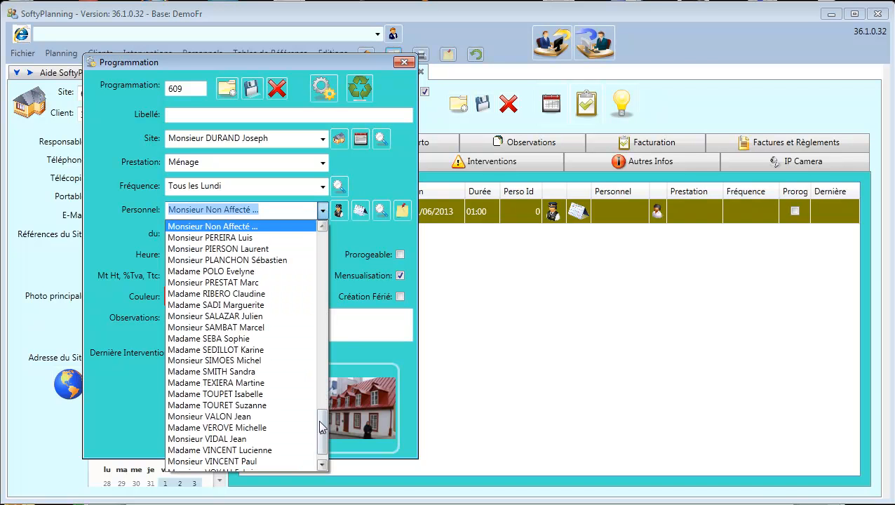
drag(323, 432, 323, 398)
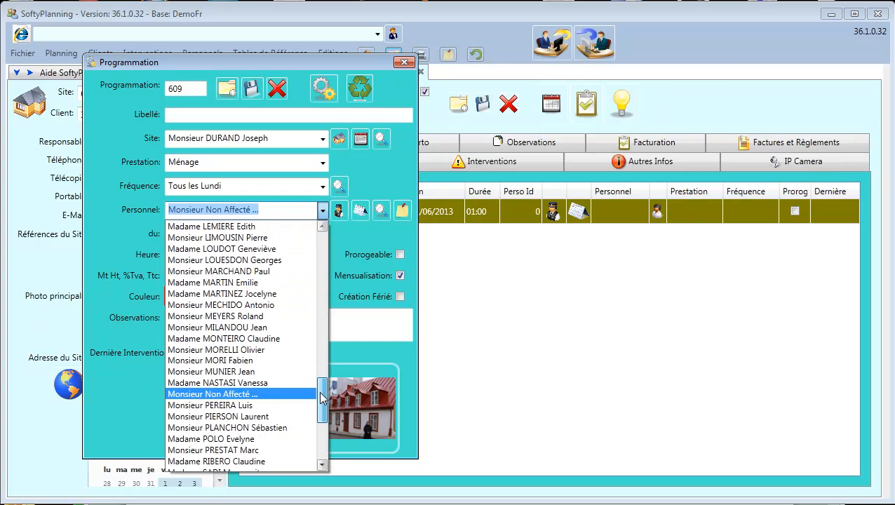
click(380, 211)
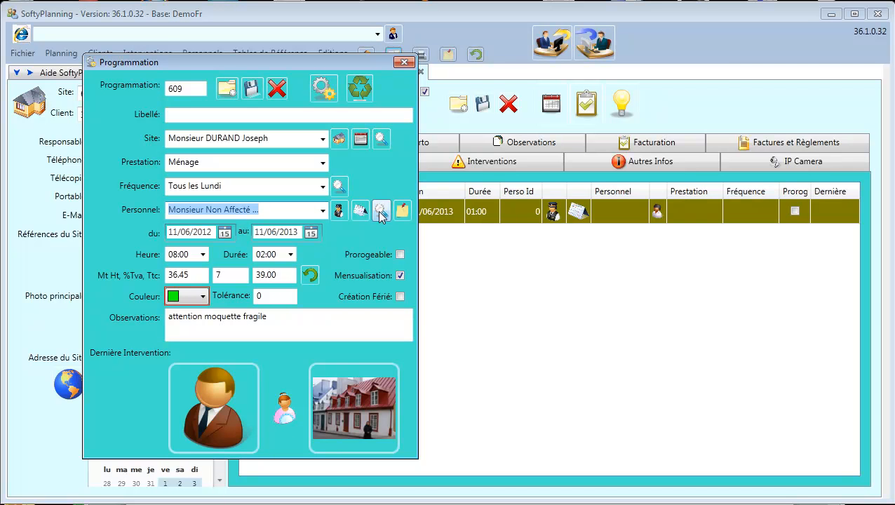
Drag the chosen staff member's photo tile from the staff search onto the programmation form.
click(380, 212)
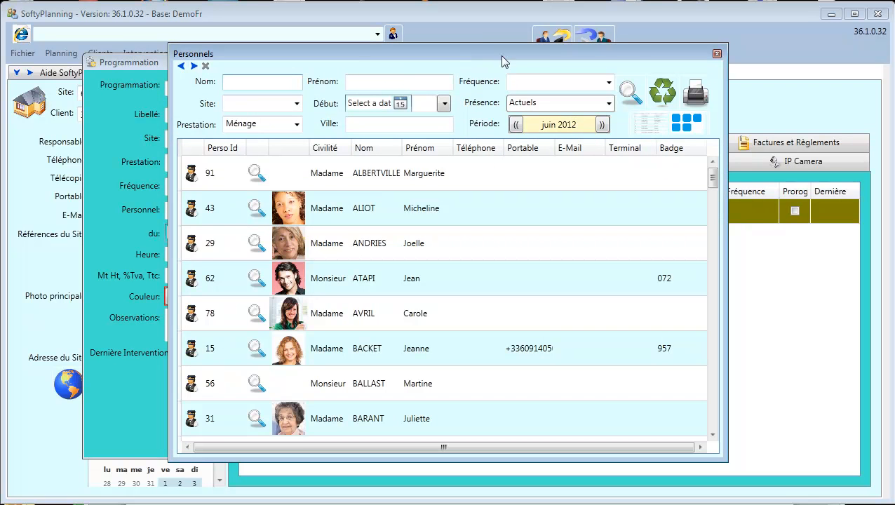
click(687, 123)
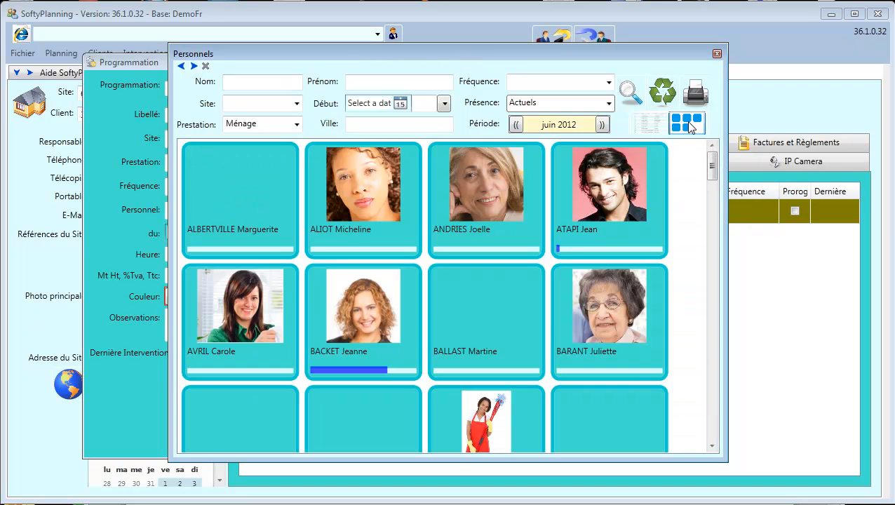
drag(713, 162, 711, 237)
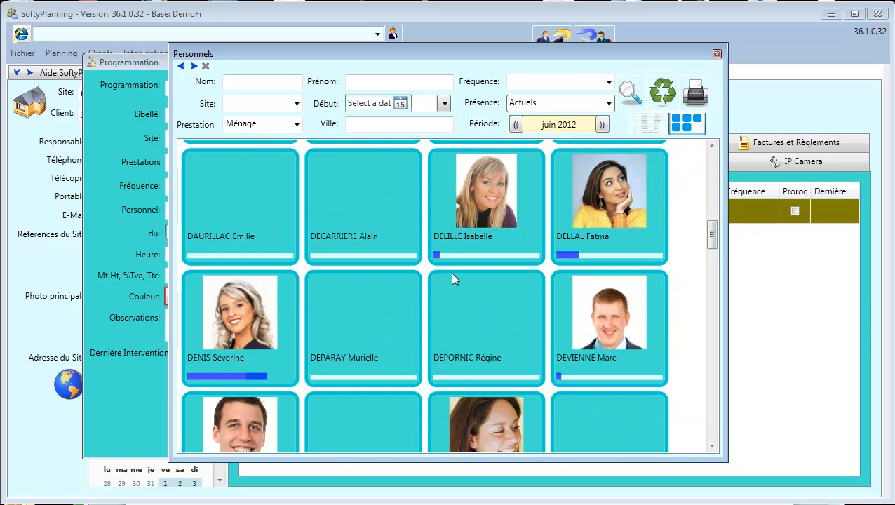
mouse_move(609, 263)
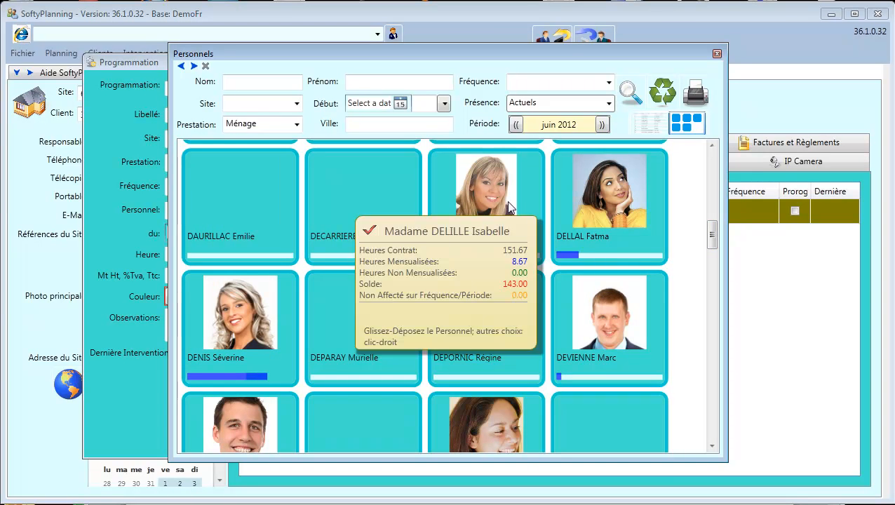
drag(714, 234, 713, 202)
drag(541, 54, 745, 16)
mouse_move(839, 289)
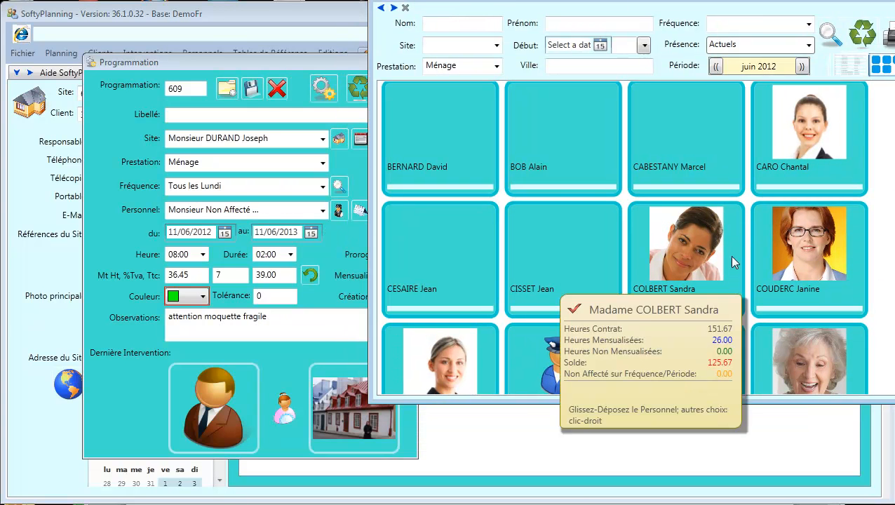
click(684, 277)
drag(688, 254, 207, 418)
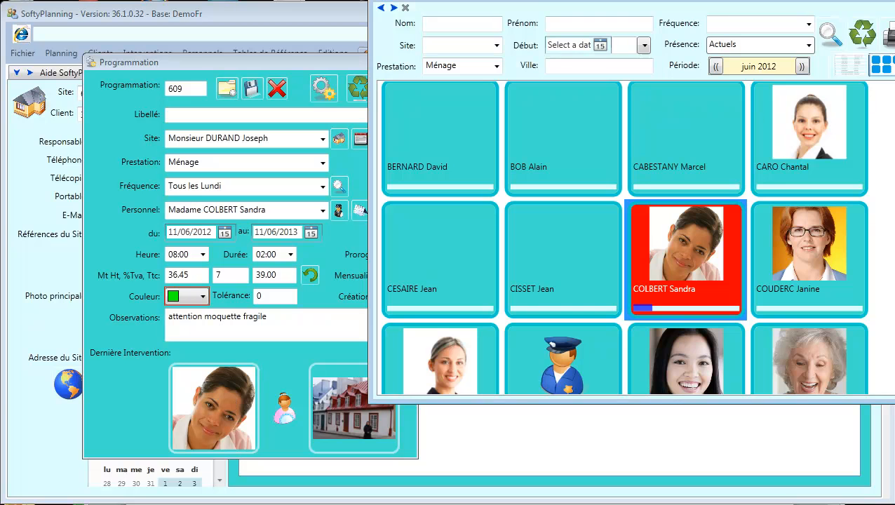
key(alt+F4)
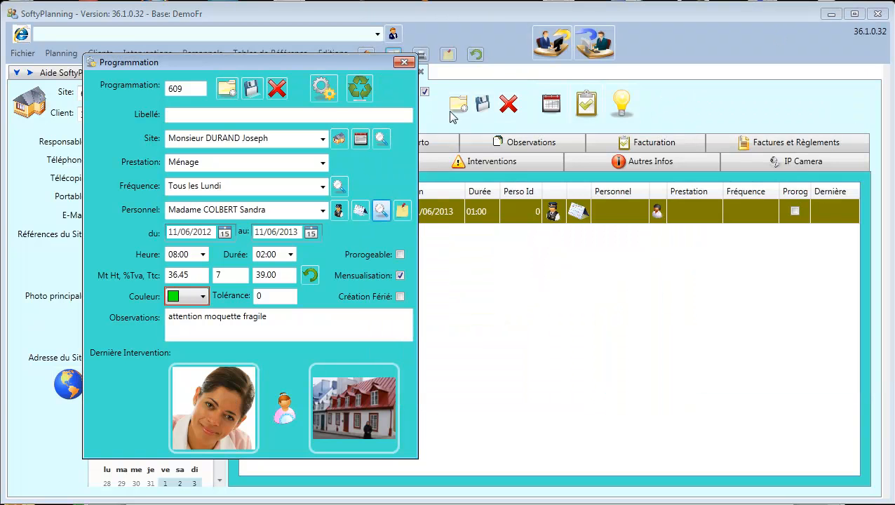
Generate the weekly Monday interventions through 10/06/2013 and open the site's monthly planning.
click(324, 97)
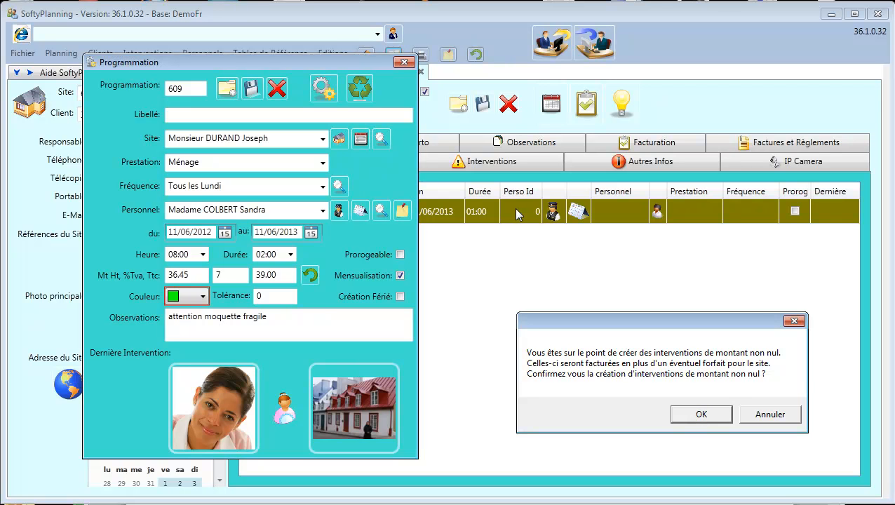
key(Return)
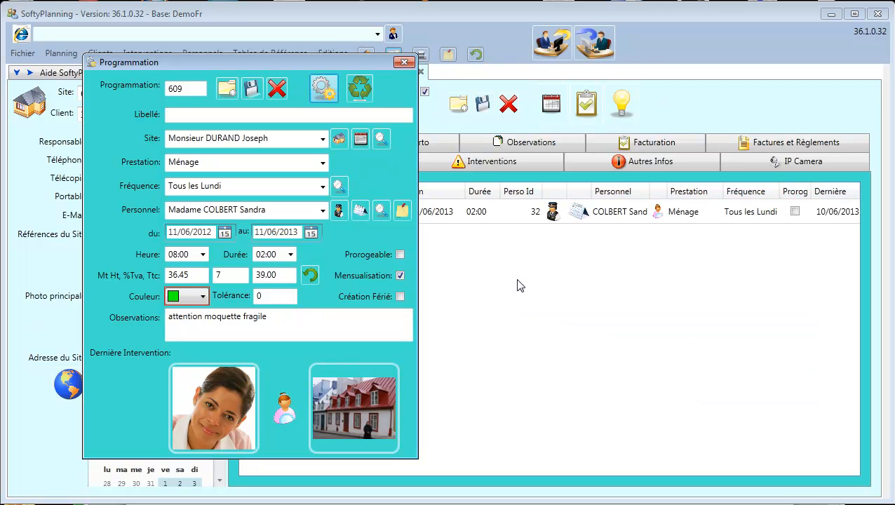
click(360, 140)
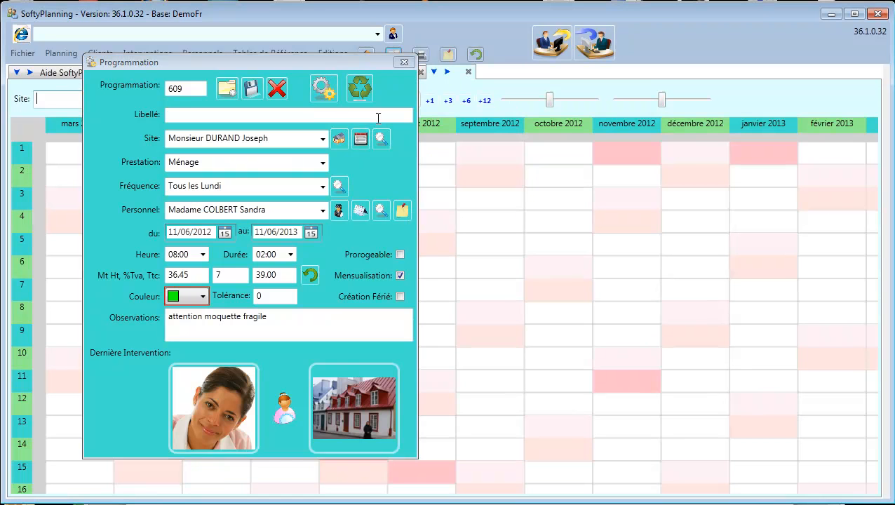
Close the programmation form and zoom the planning grid toward later months.
click(405, 64)
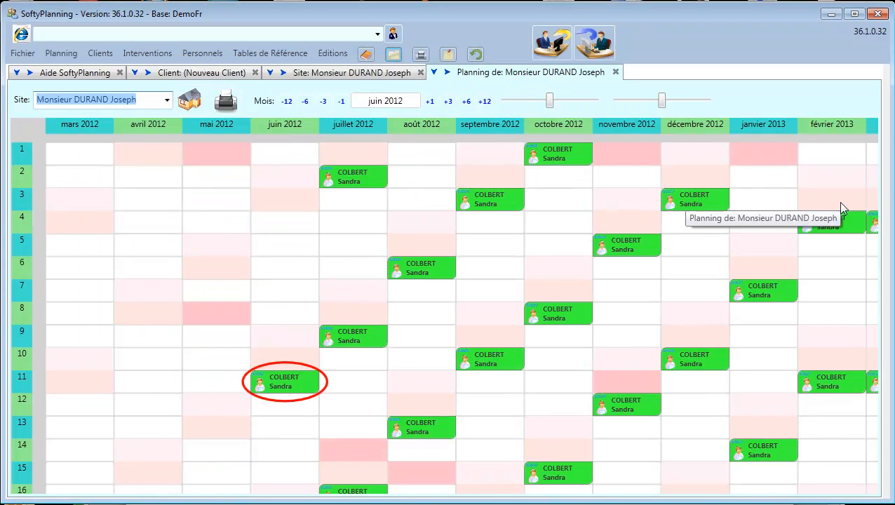
scroll(539, 246, down, 7)
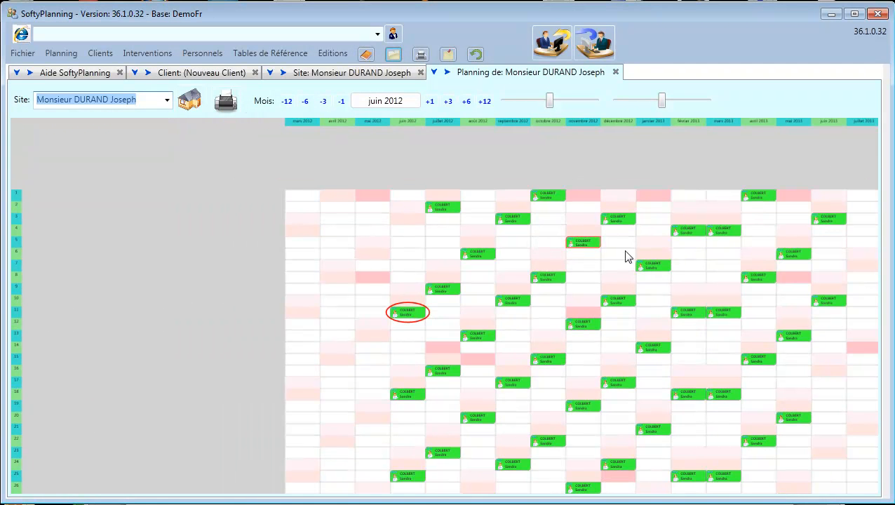
drag(689, 271, 446, 210)
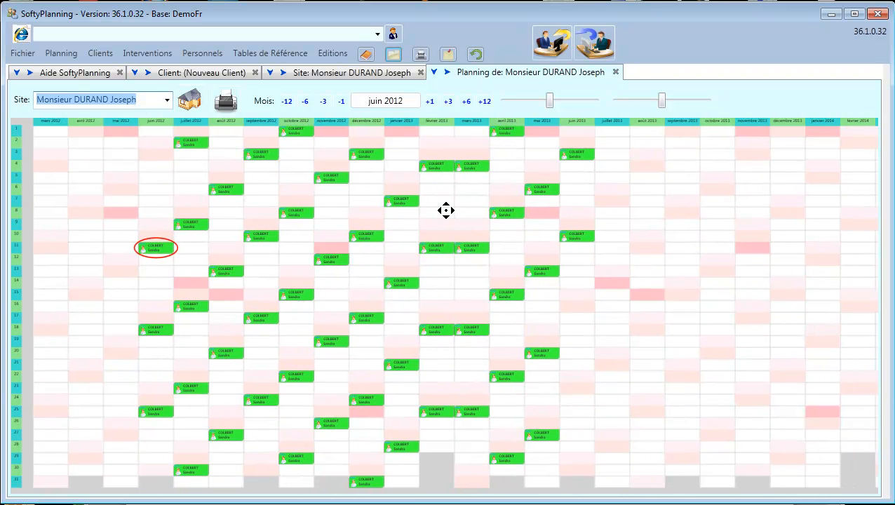
scroll(447, 210, down, 5)
drag(714, 219, 682, 240)
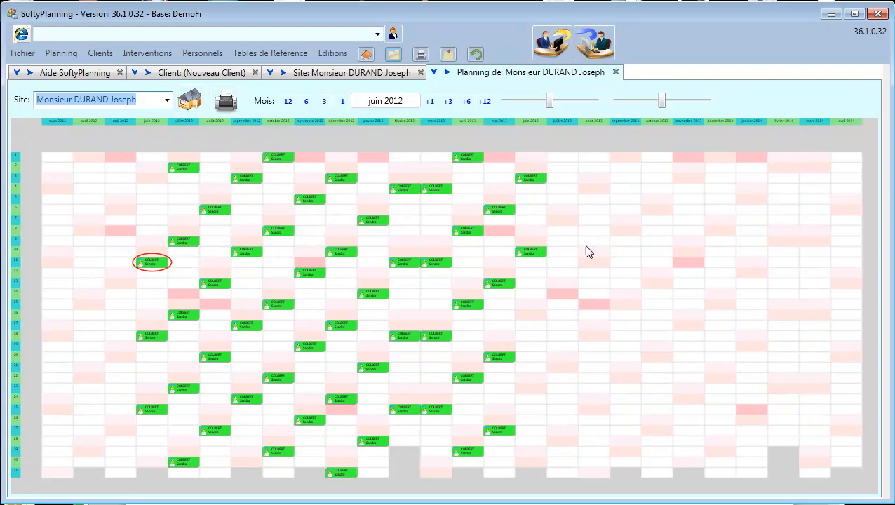
scroll(52, 126, up, 5)
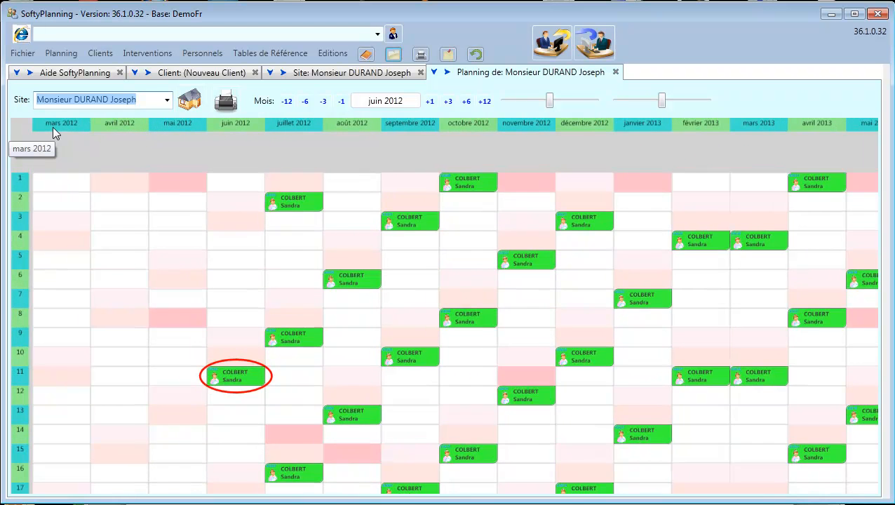
scroll(53, 126, down, 6)
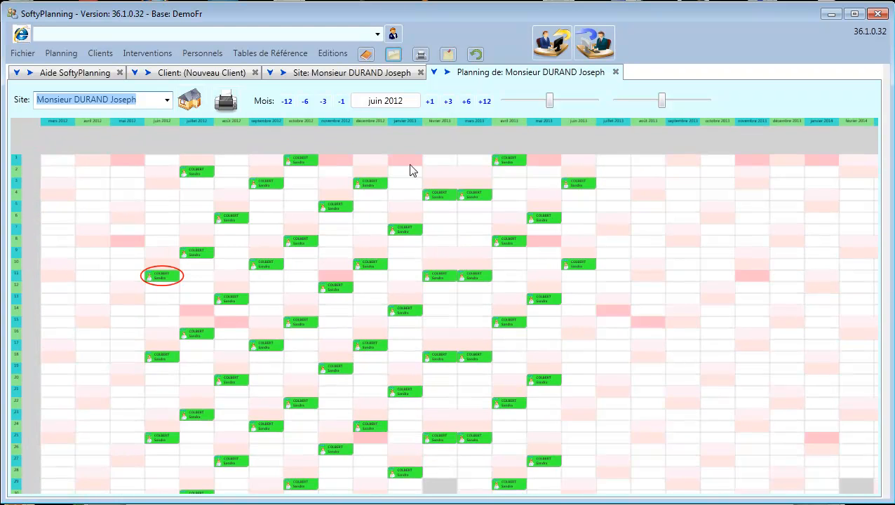
Pan back to June 2012 and inspect a Monday 08:00–10:00 intervention's details.
drag(767, 226, 579, 212)
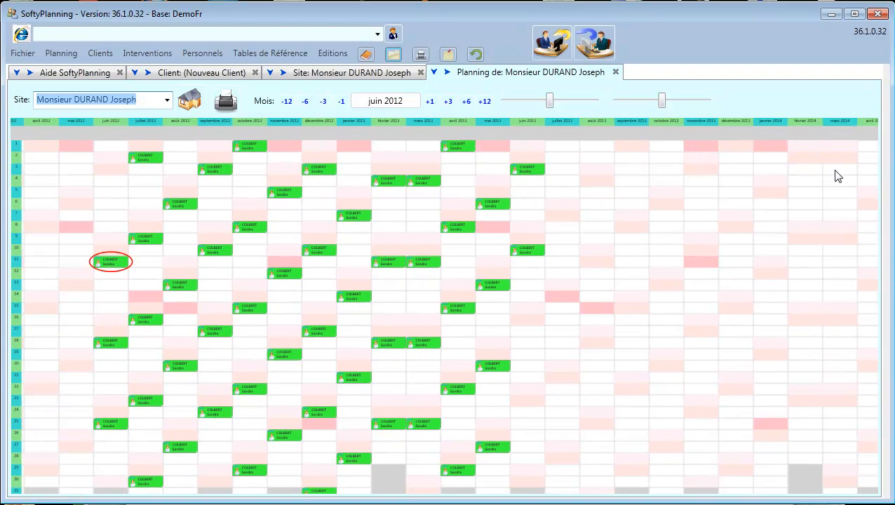
scroll(878, 127, up, 5)
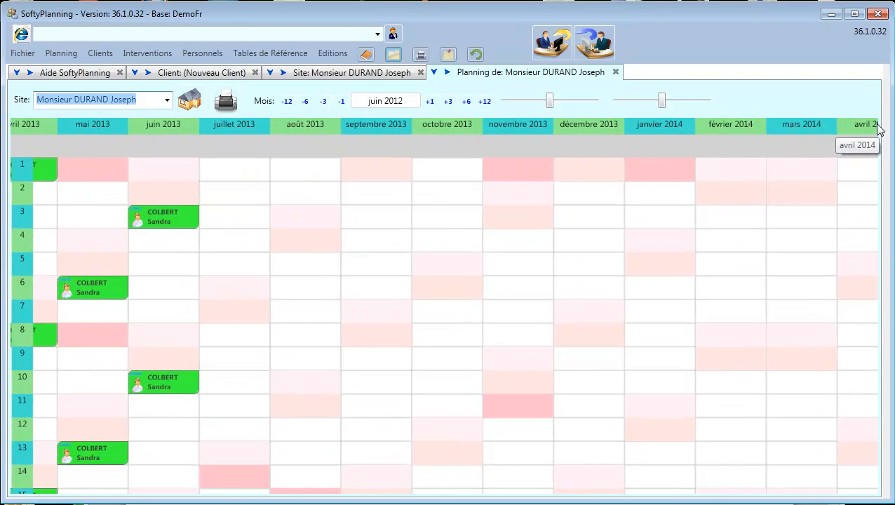
scroll(878, 126, up, 1)
mouse_move(856, 205)
mouse_down()
mouse_move(811, 206)
mouse_move(862, 197)
mouse_up()
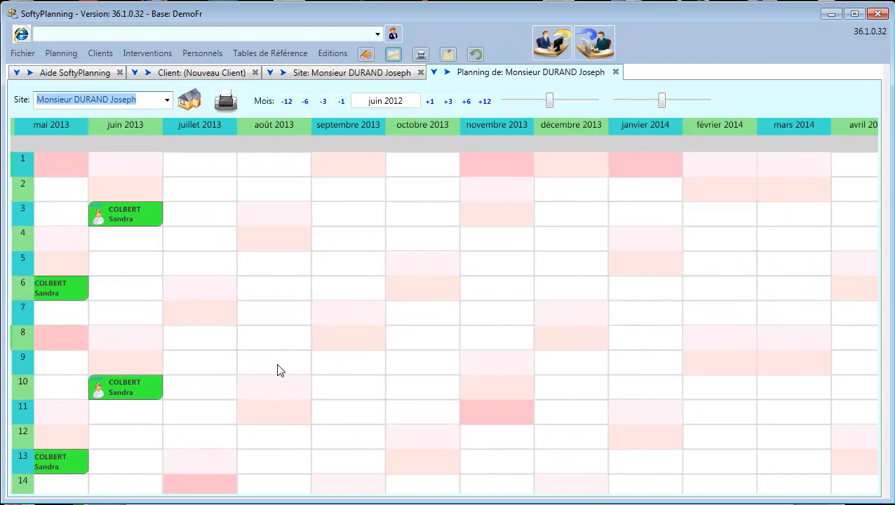
scroll(278, 365, down, 4)
scroll(278, 364, down, 4)
drag(211, 323, 658, 202)
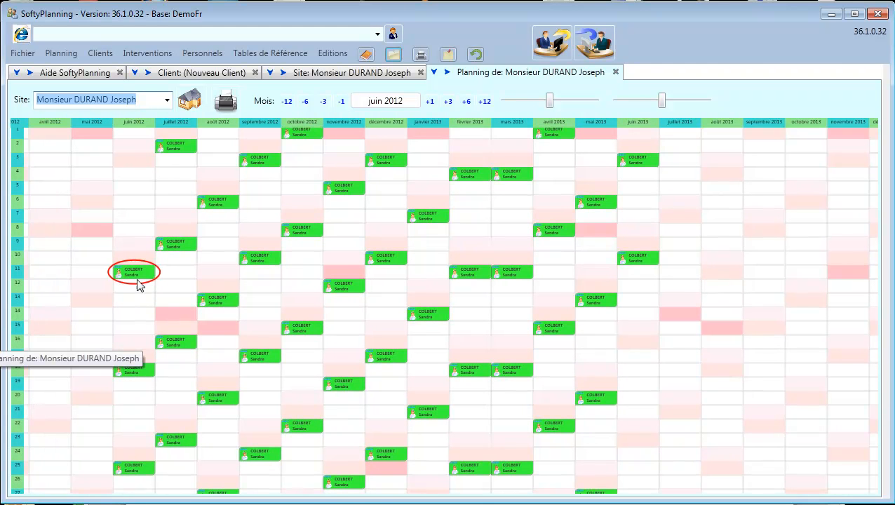
scroll(133, 312, up, 5)
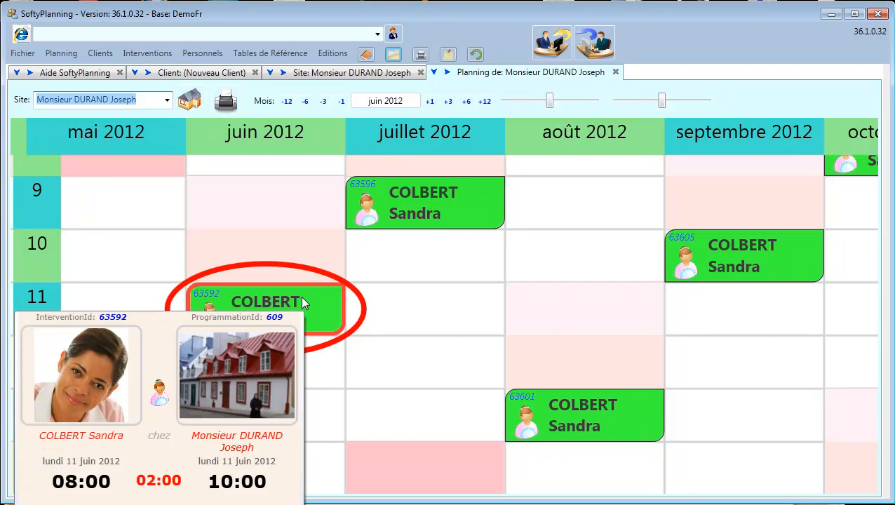
mouse_move(484, 181)
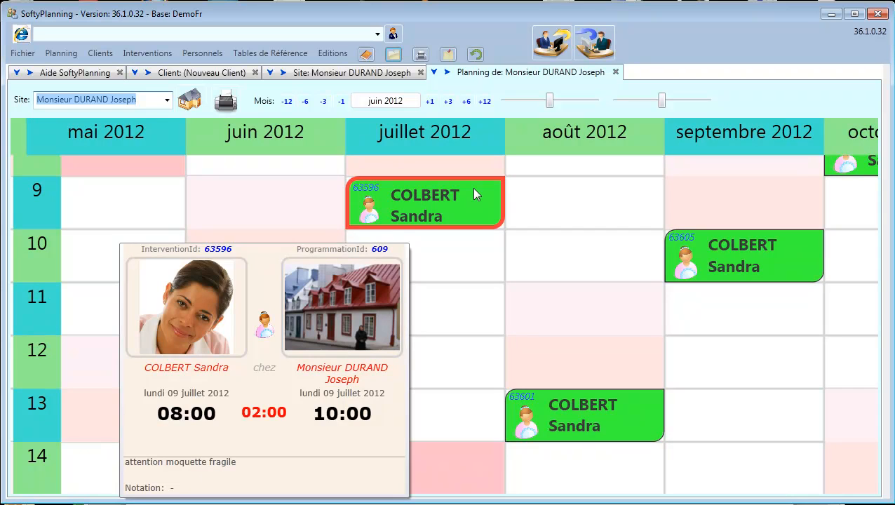